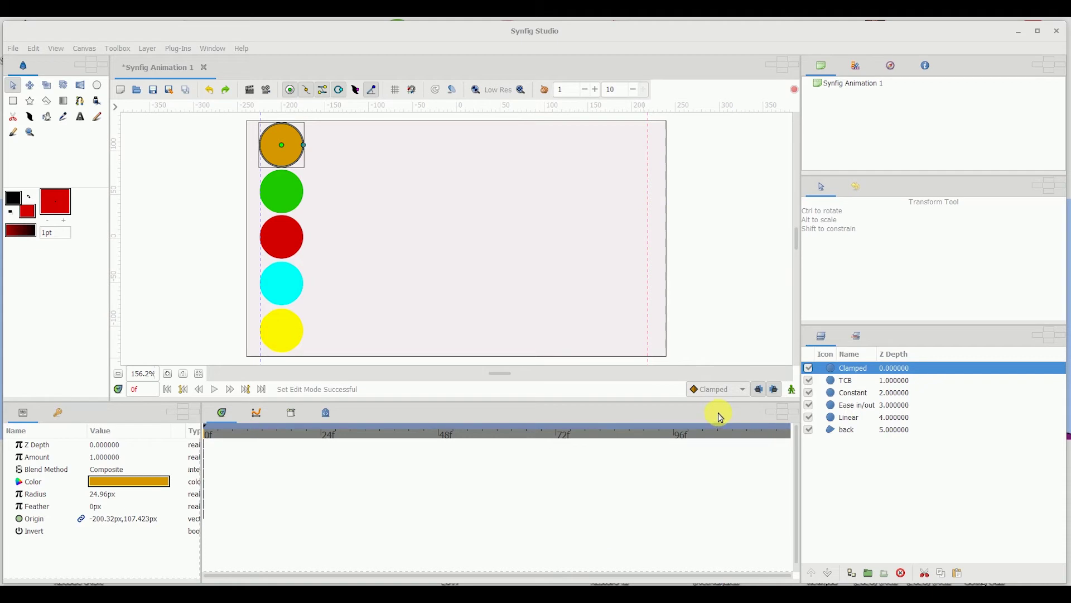
- Keep Clamped as the default interpolation, turn on animation mode, and go to frame 24
click(718, 390)
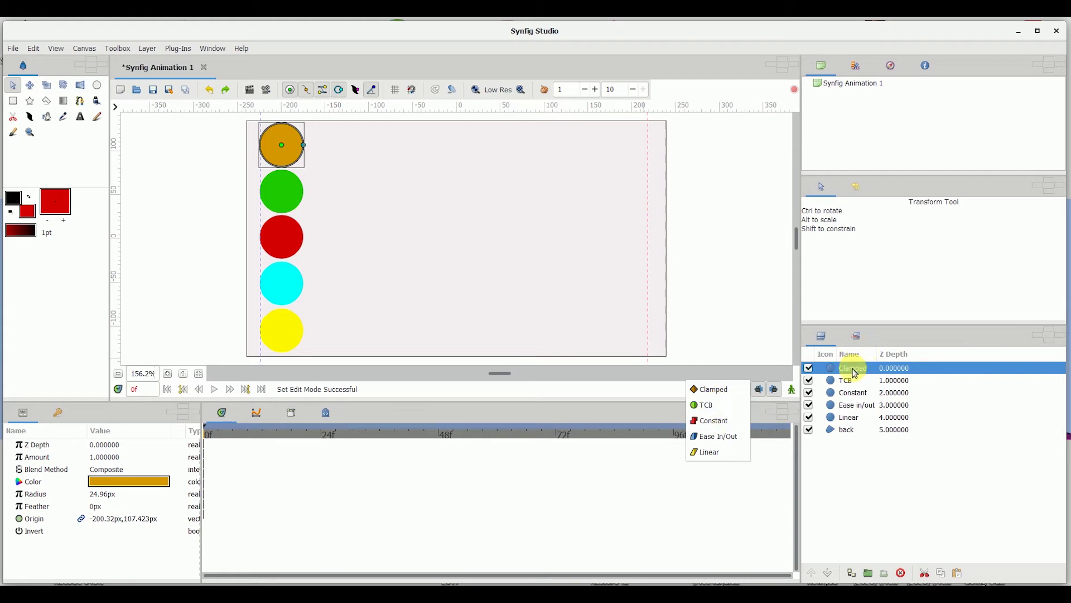
click(711, 389)
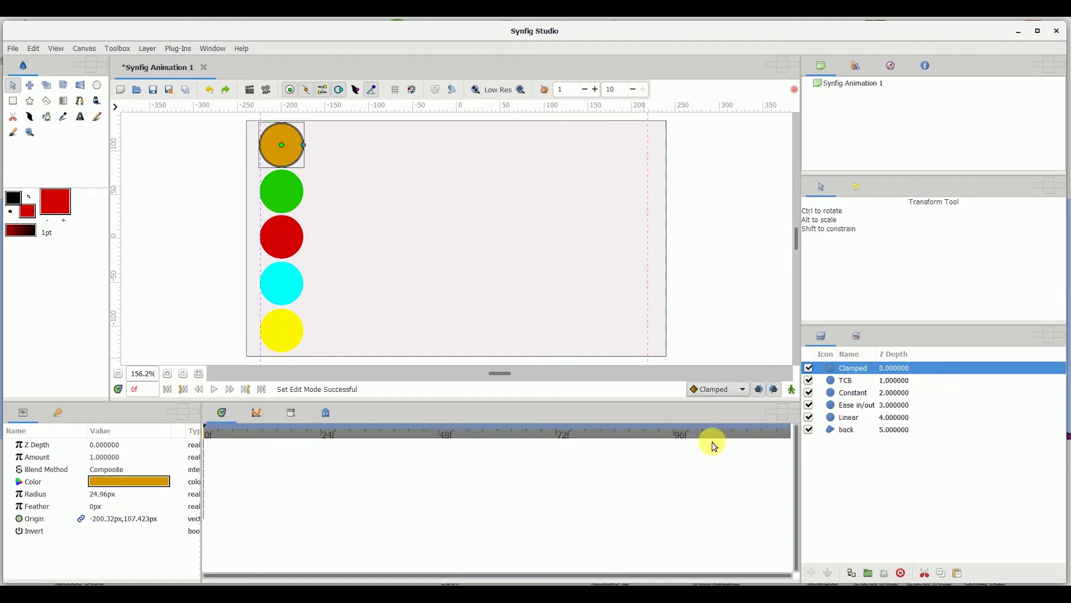
click(792, 390)
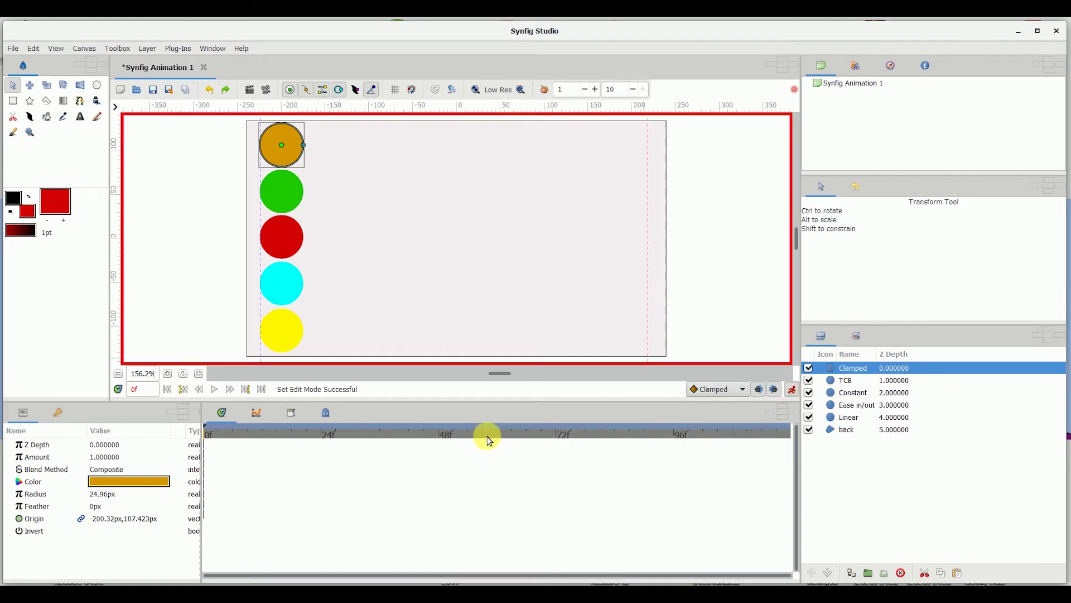
click(322, 438)
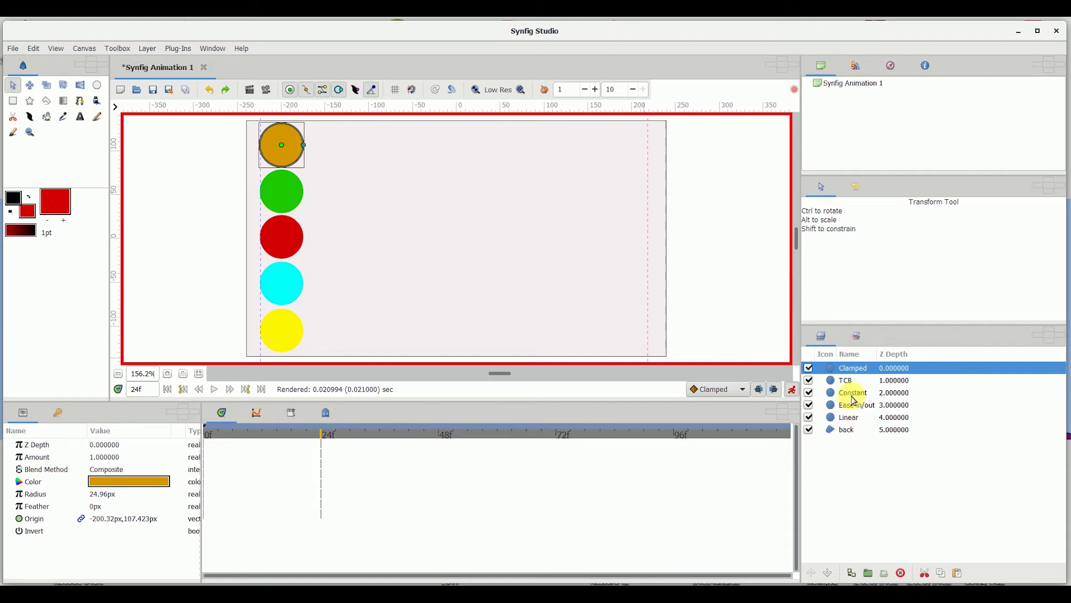
- Recheck the interpolation list, leaving Clamped, and select the green TCB circle layer
click(725, 389)
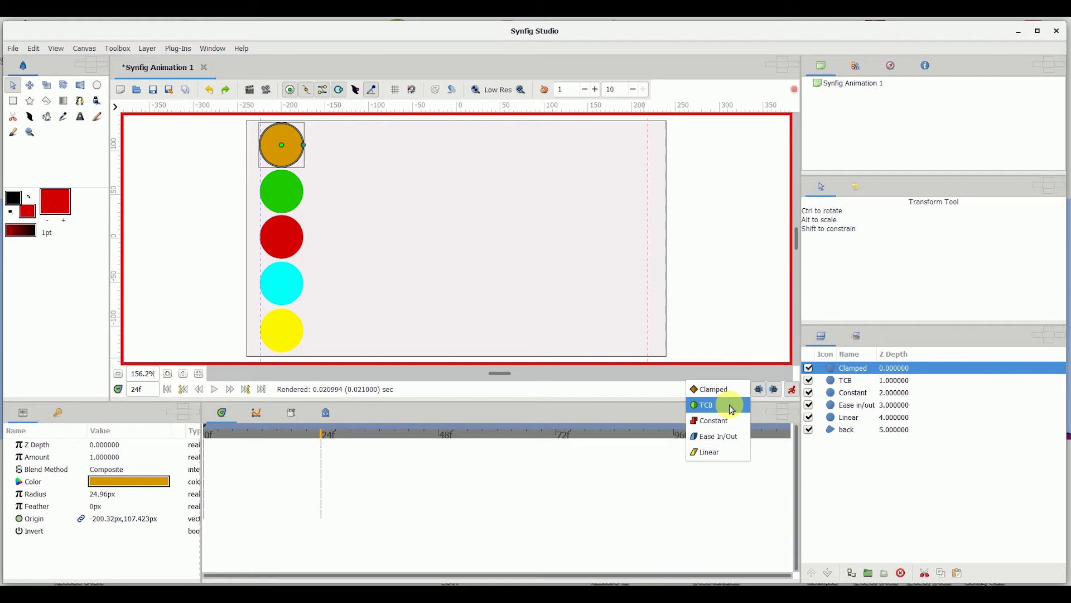
click(829, 380)
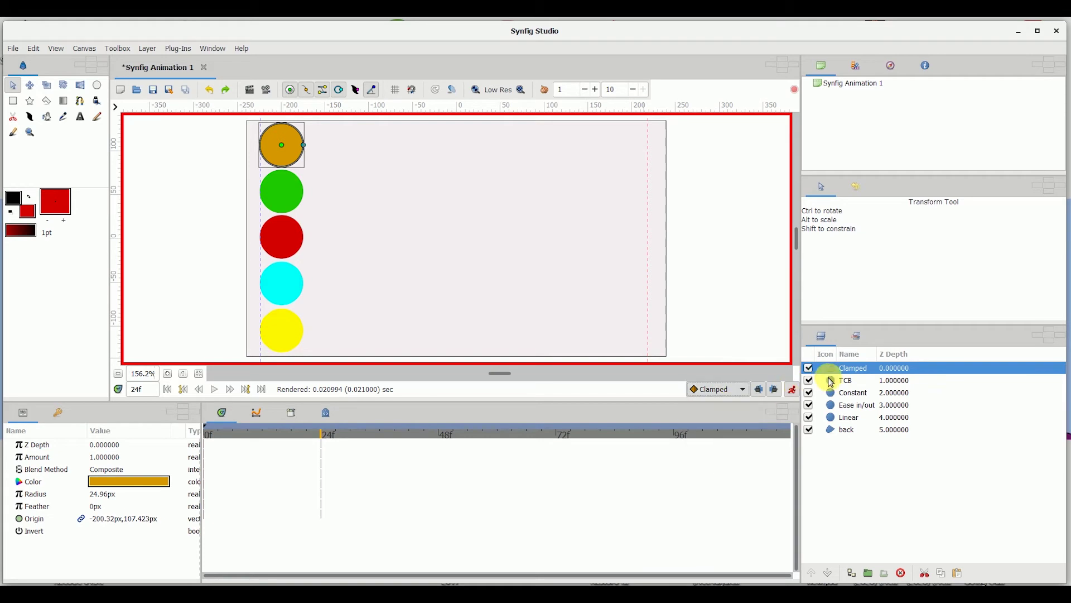
click(832, 381)
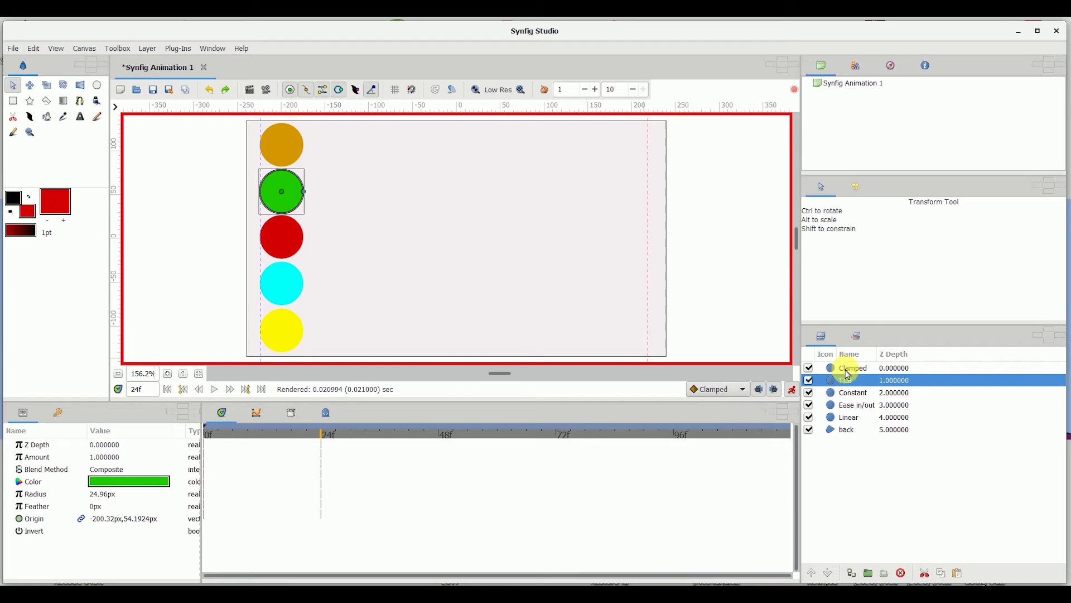
- Move the orange Clamped circle to the right edge at 24f and back to its start at 48f
click(848, 369)
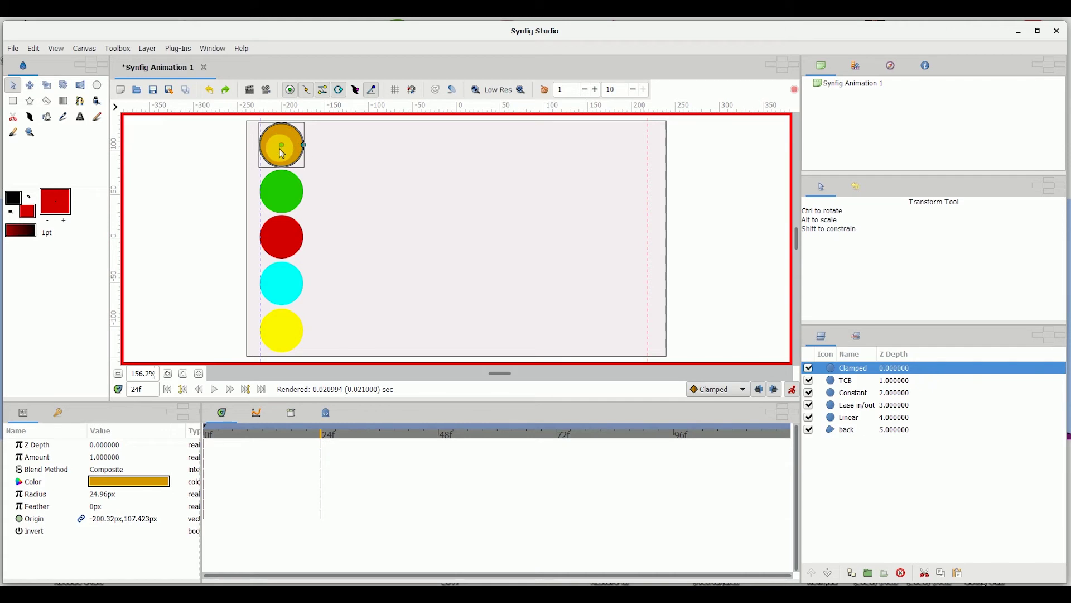
drag(282, 148, 628, 176)
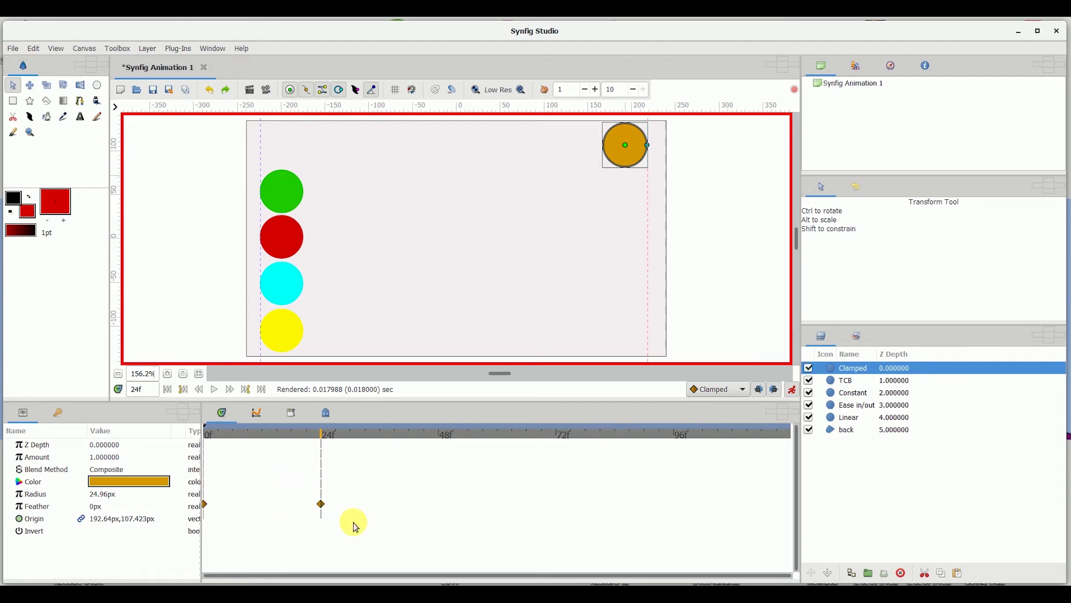
click(439, 435)
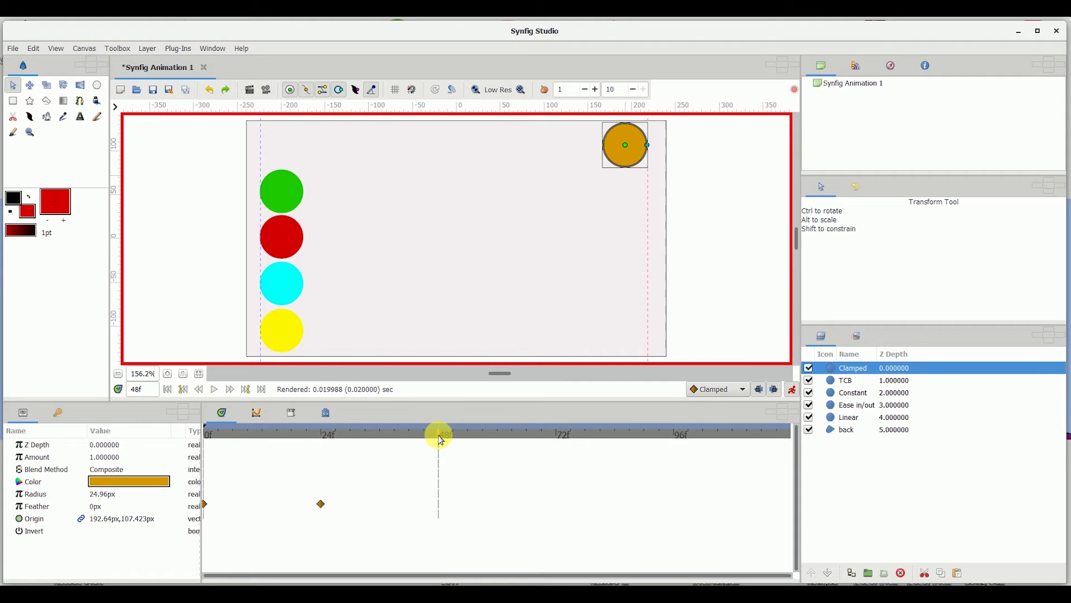
right_click(206, 504)
click(246, 431)
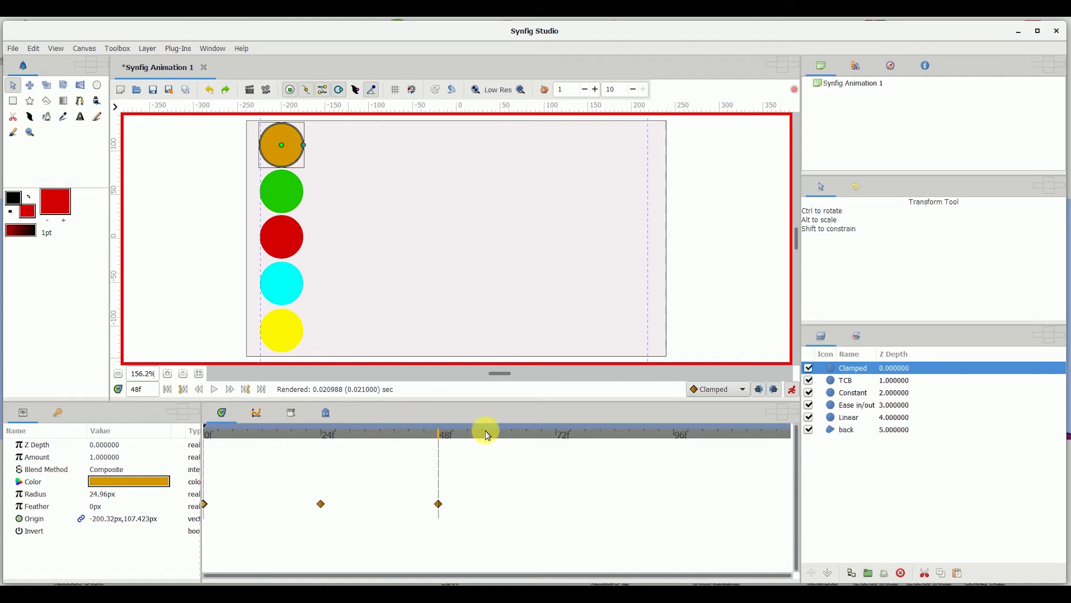
click(324, 438)
- Select the green circle layer and set the default interpolation to TCB
click(857, 385)
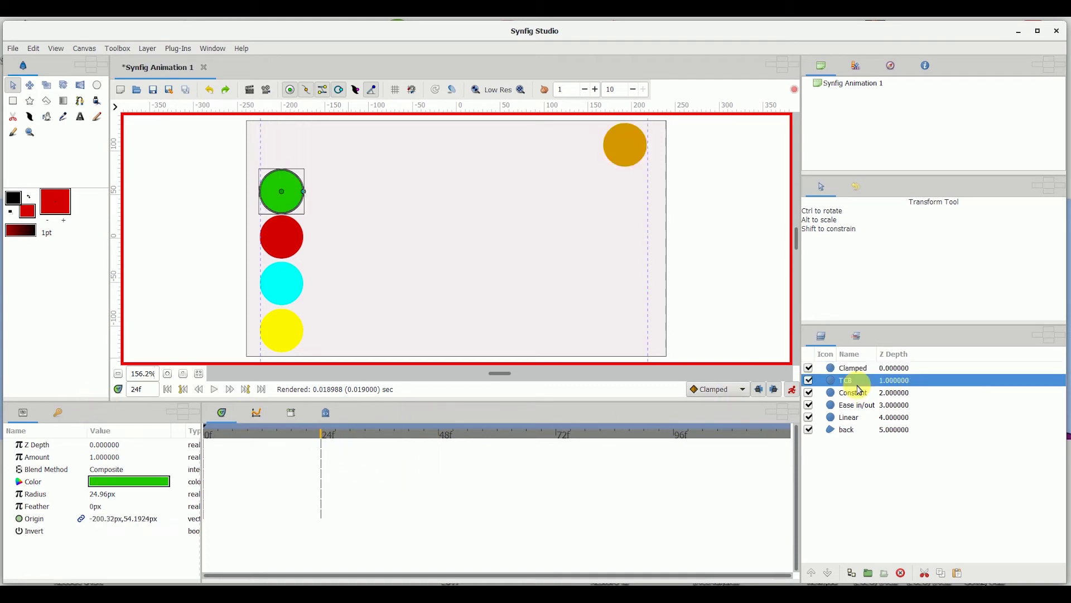
click(709, 390)
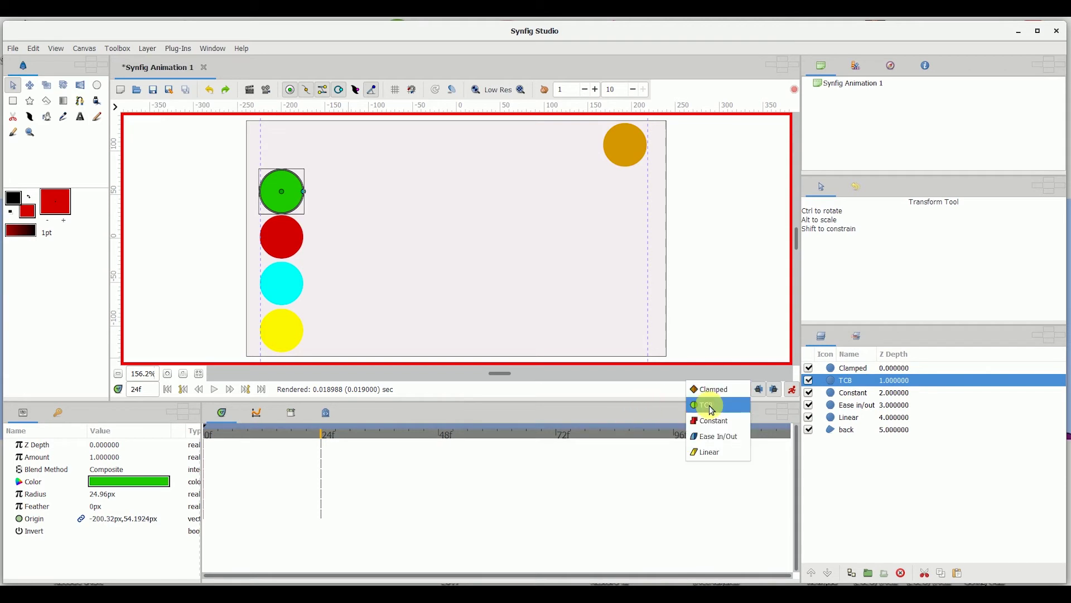
click(709, 405)
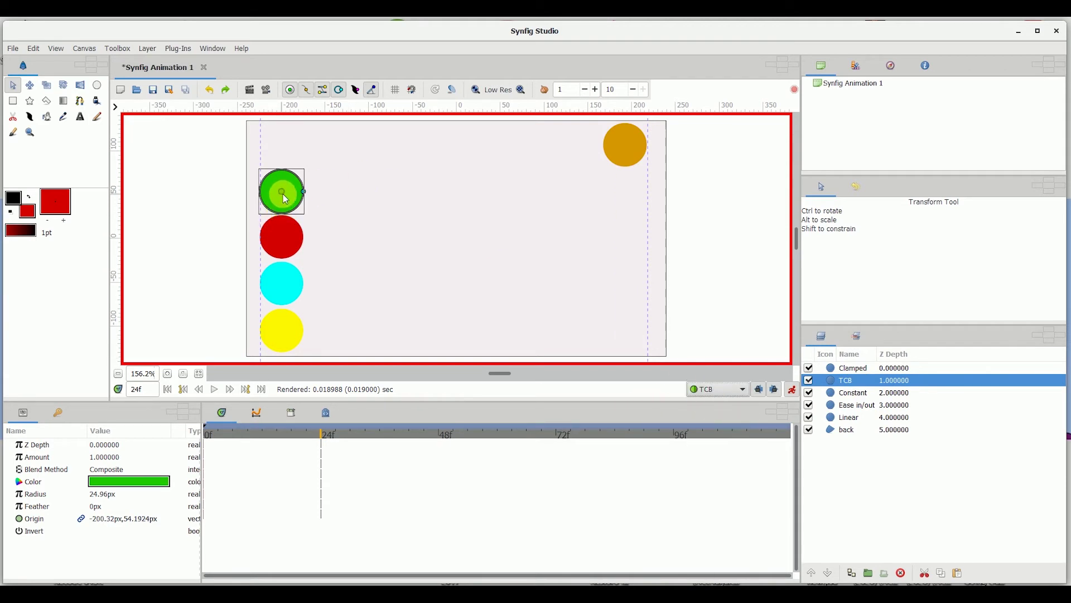
- Slide the green circle right beside the orange one, then duplicate its 0f waypoint at 48f
drag(282, 192, 323, 191)
drag(441, 193, 627, 212)
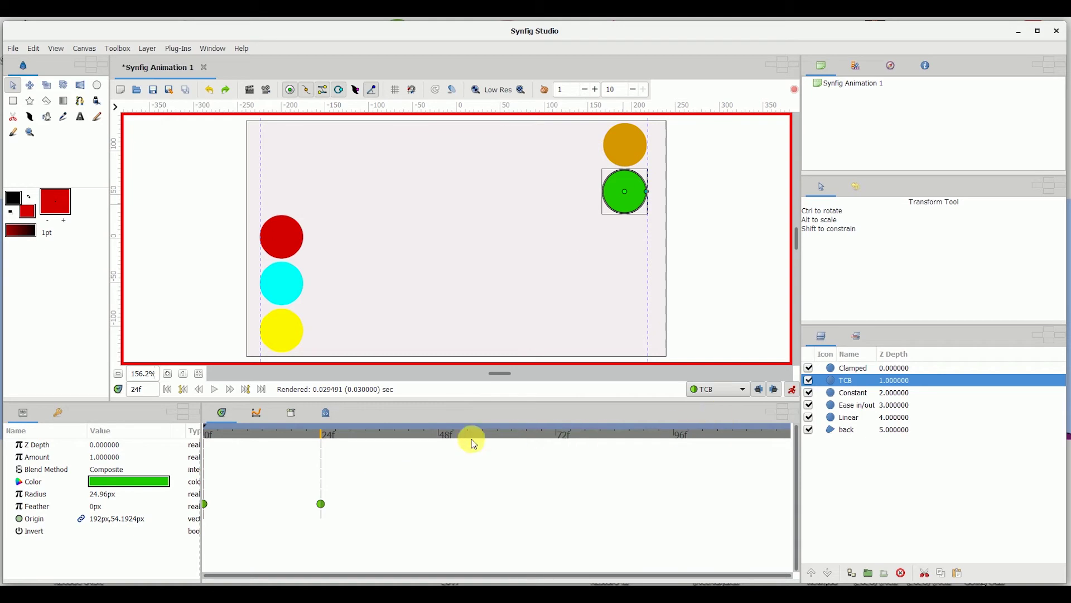
click(439, 434)
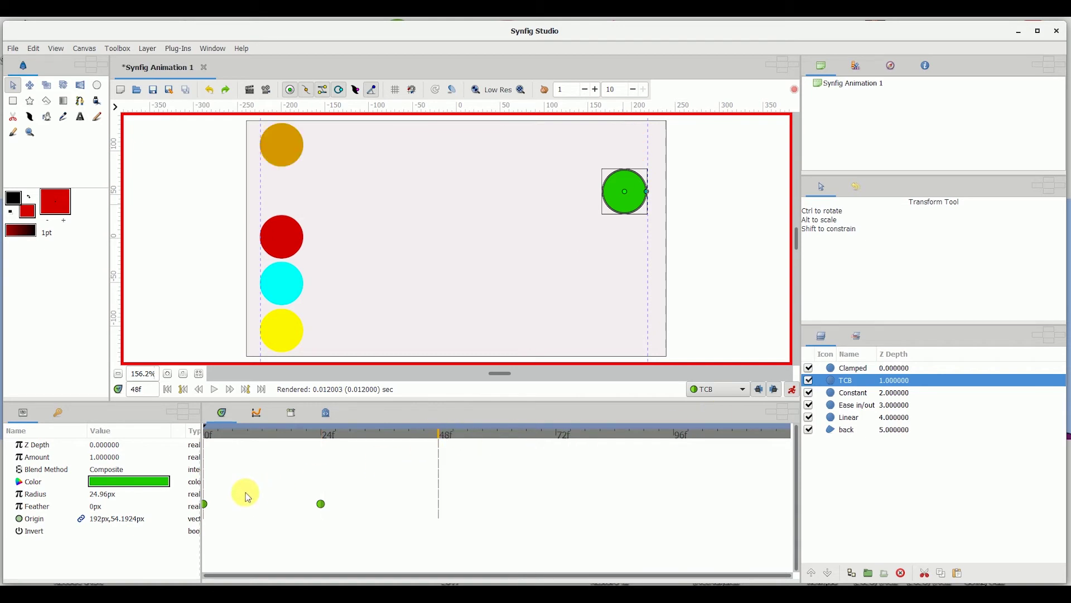
right_click(208, 505)
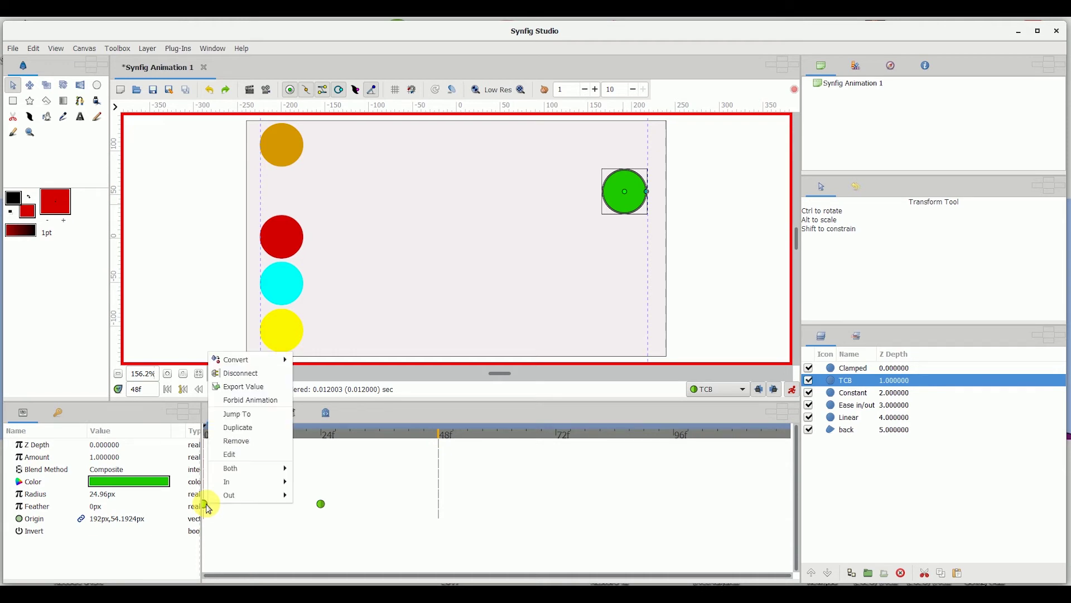
click(246, 427)
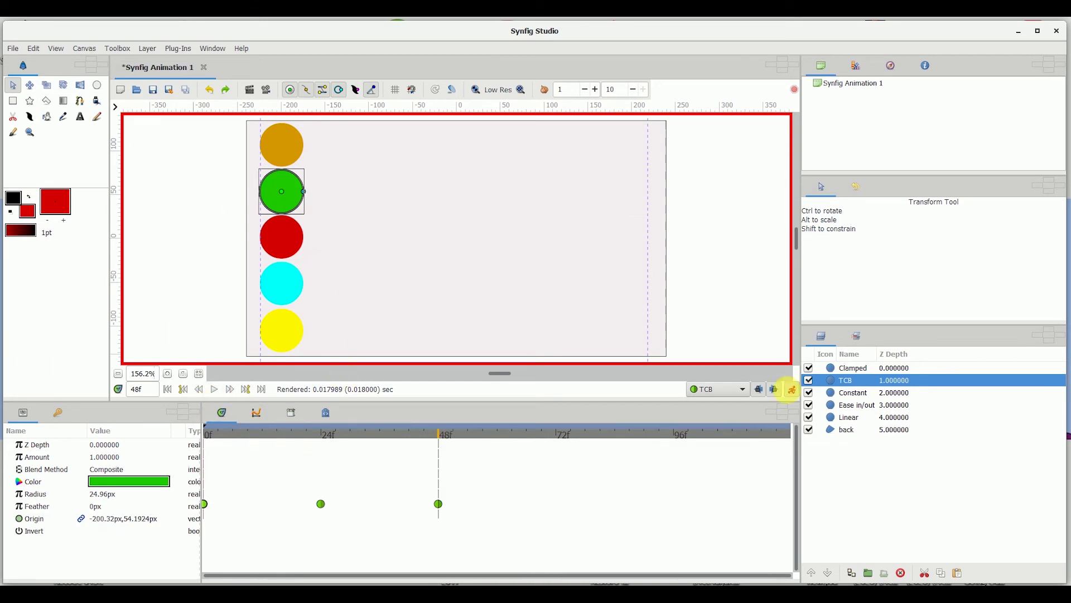
- Set Constant interpolation and move the red circle right, under the green one, at 24f
click(853, 392)
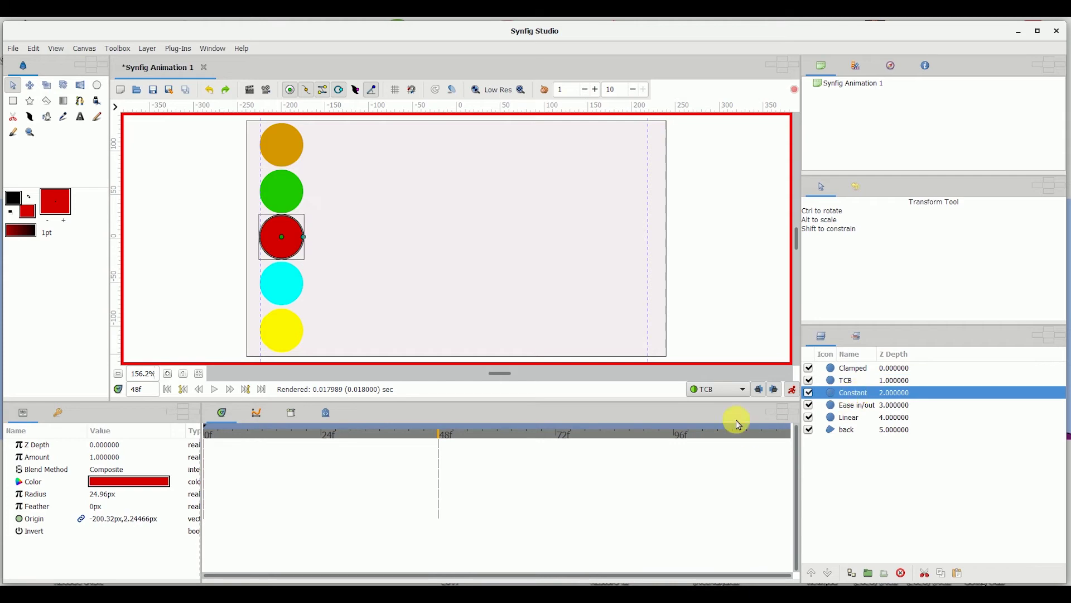
click(727, 392)
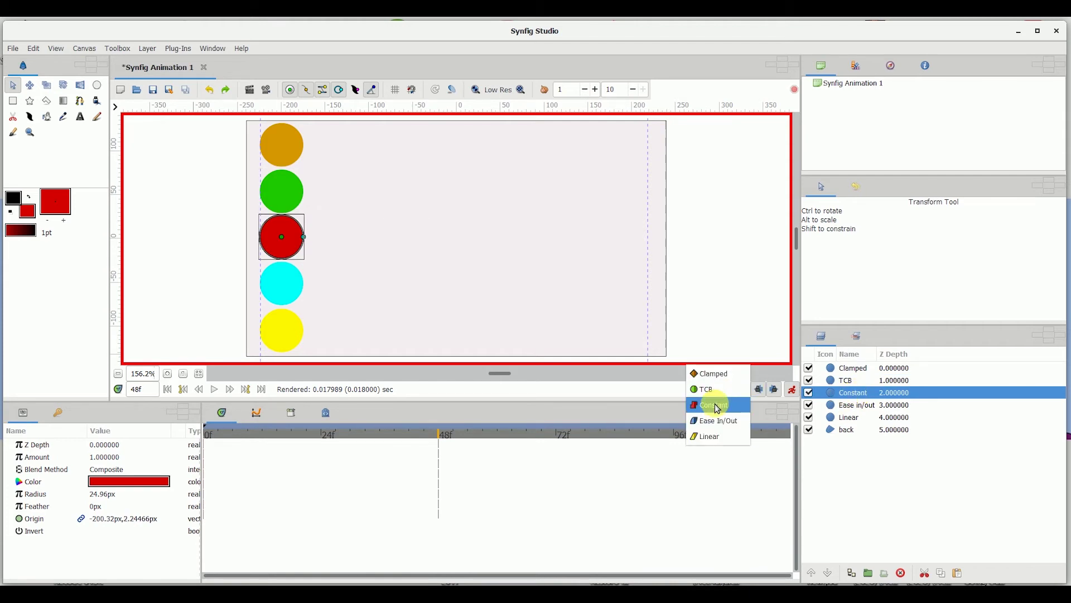
click(717, 407)
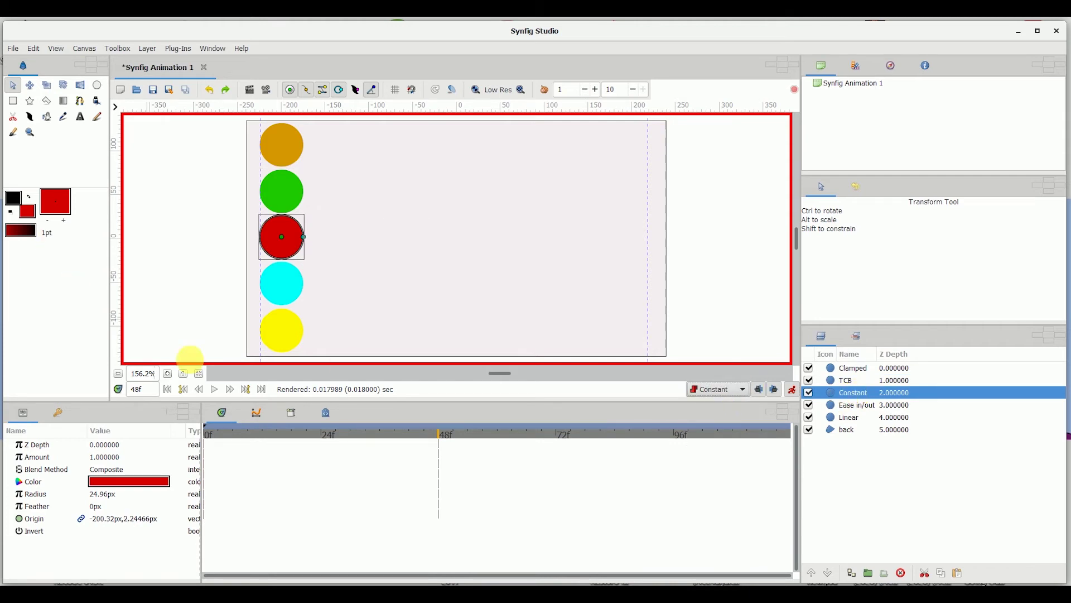
click(320, 435)
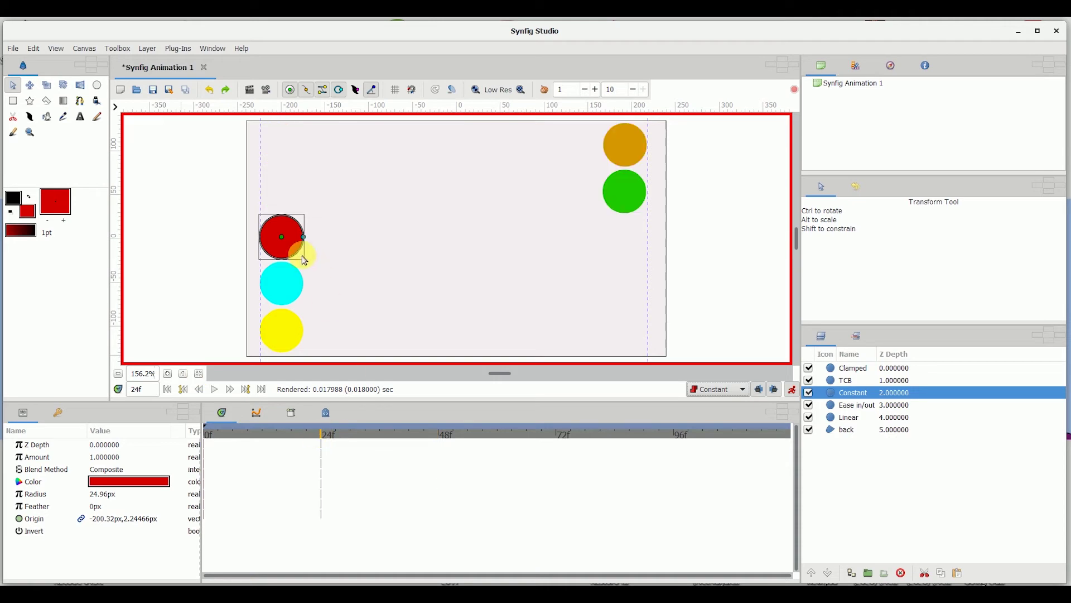
drag(284, 242, 625, 266)
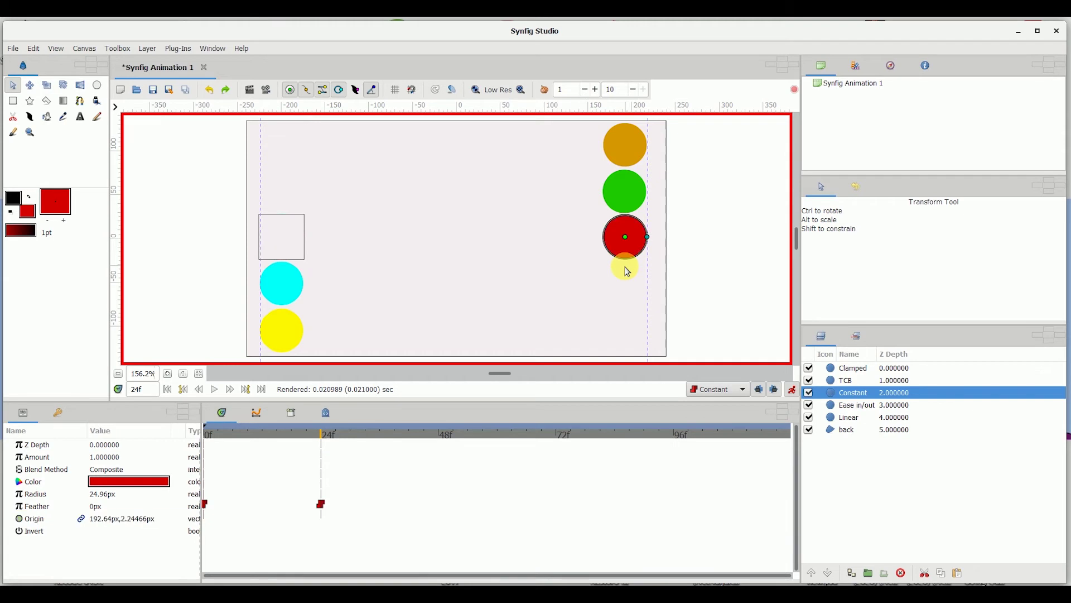
- Duplicate the red circle's 0f waypoint at frame 48 so it returns to its start
drag(320, 498, 195, 504)
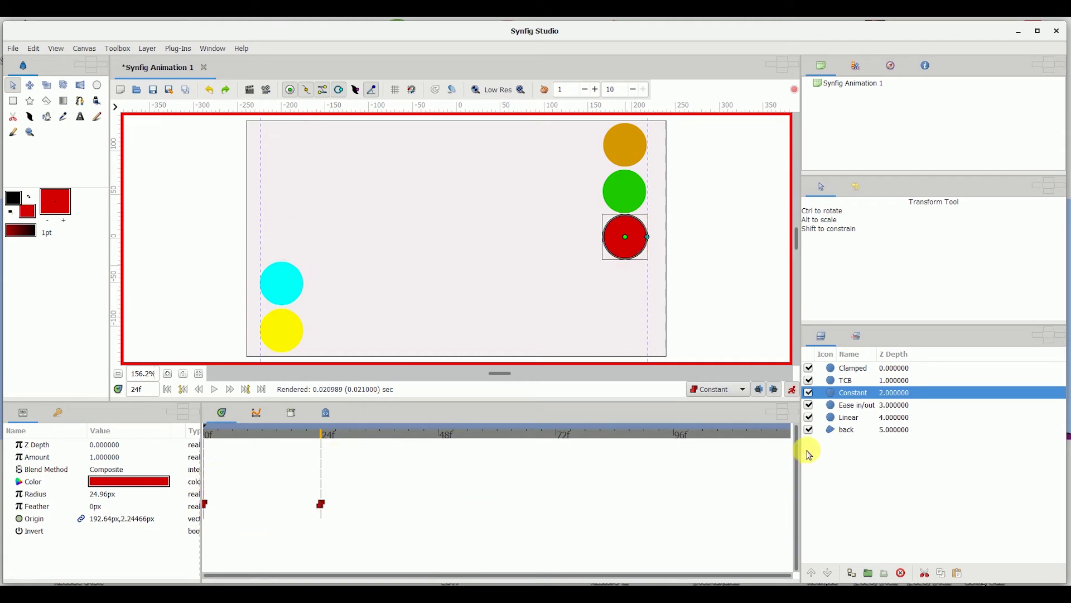
click(837, 406)
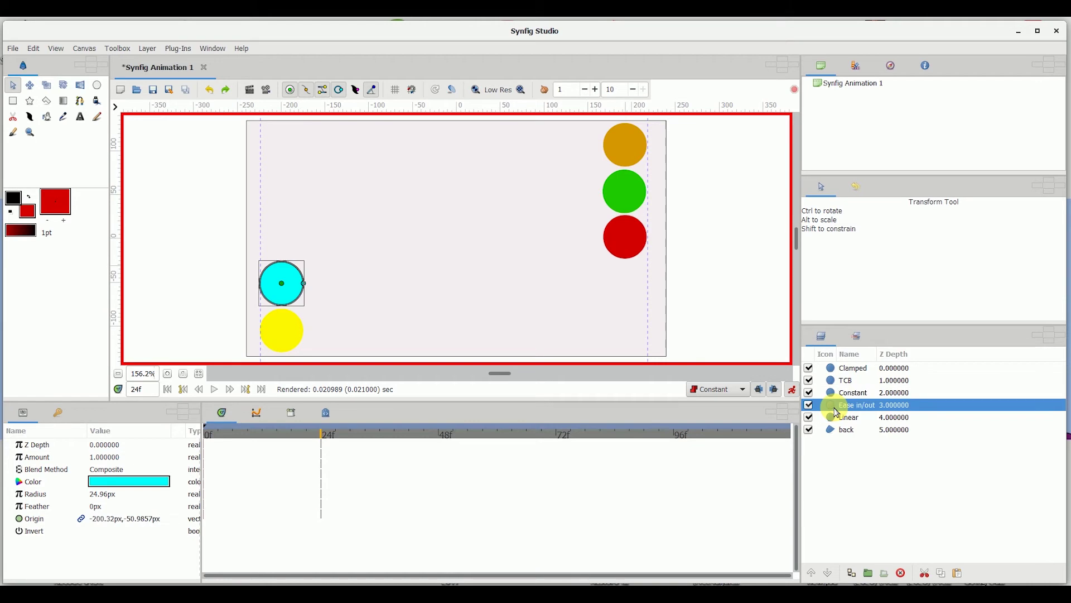
click(837, 393)
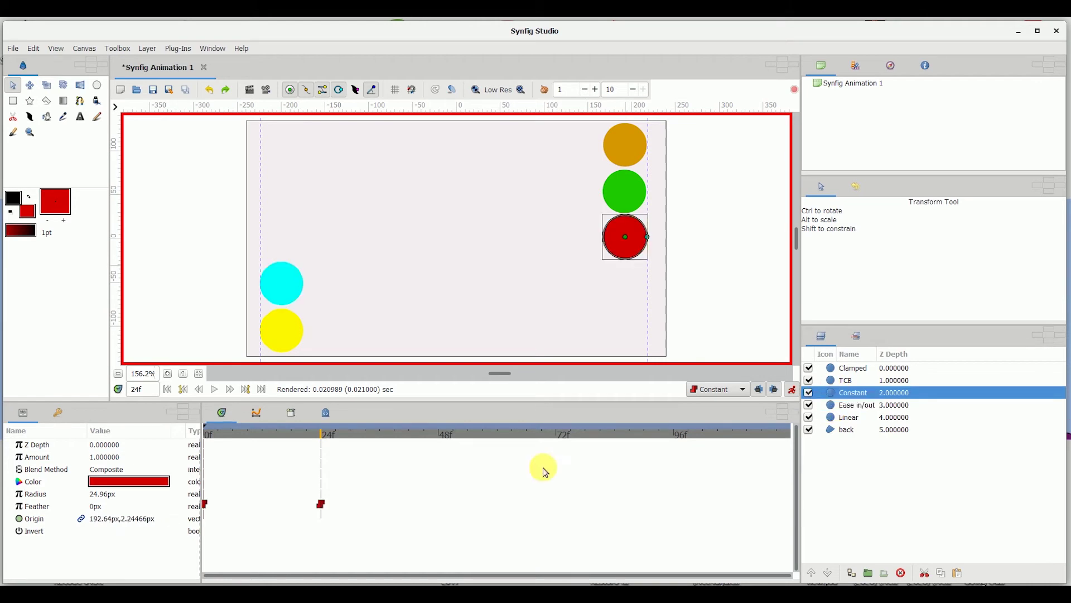
click(439, 434)
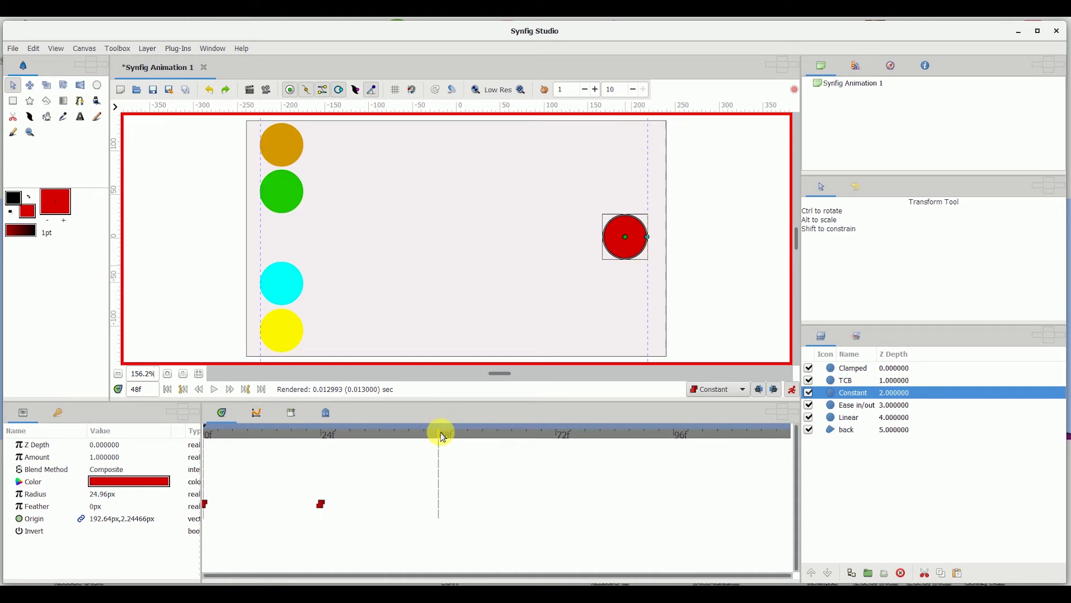
right_click(209, 509)
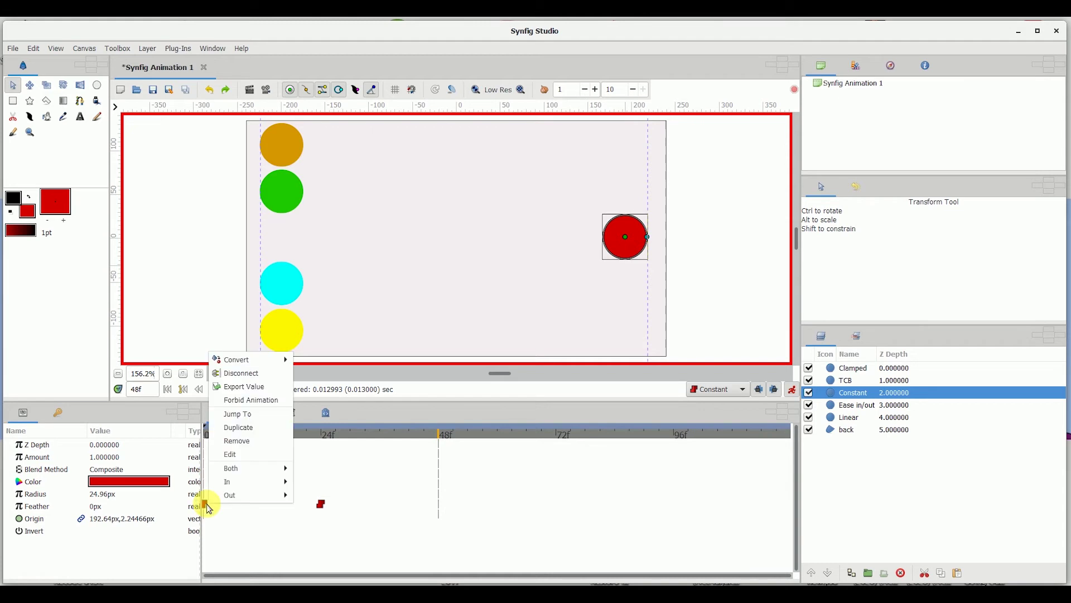
click(252, 436)
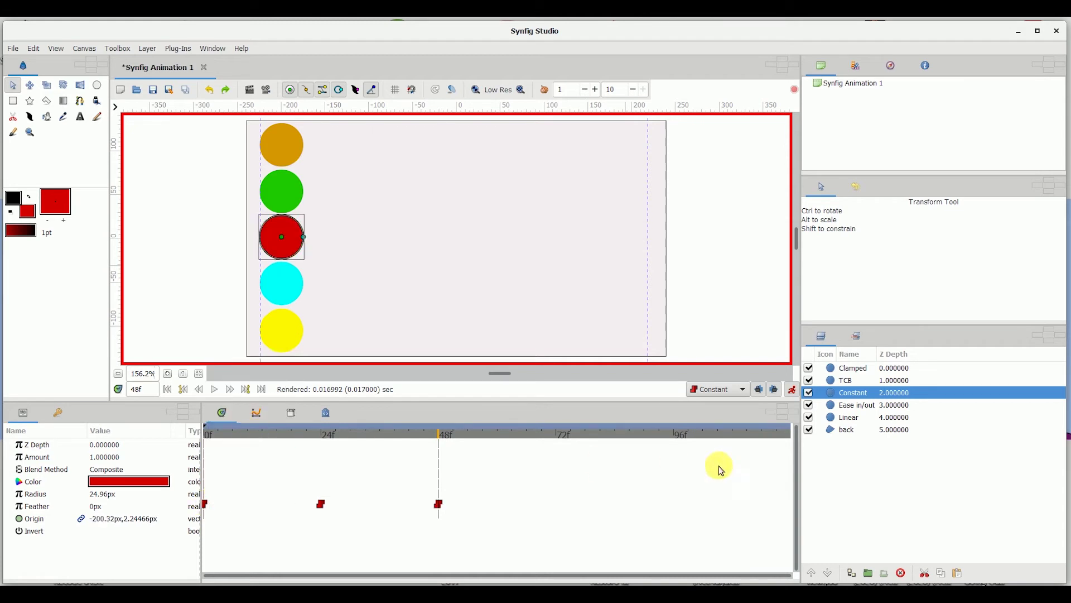
click(834, 409)
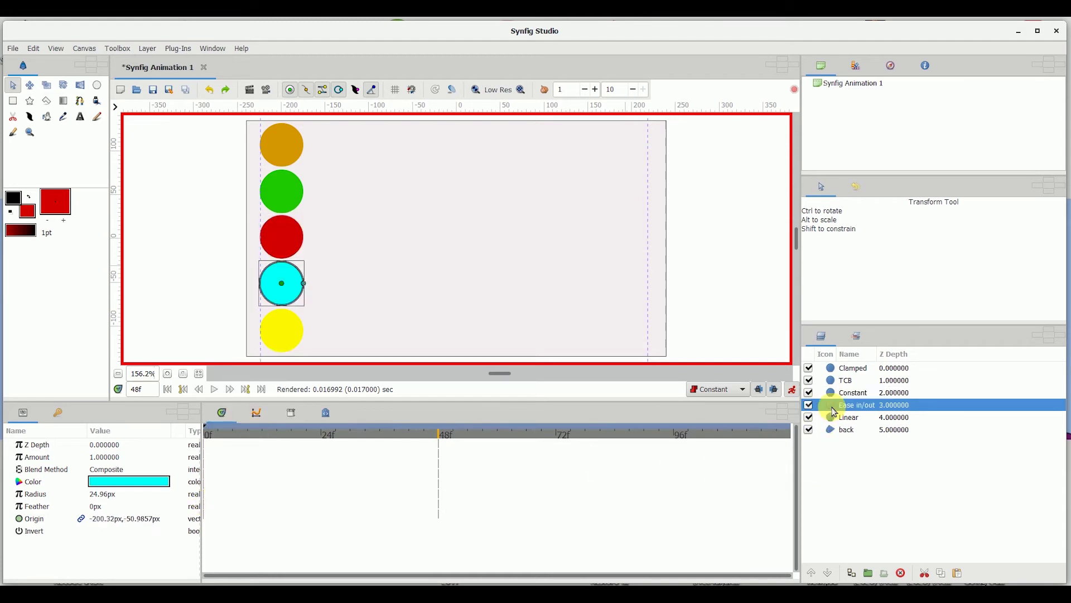
- Set the default interpolation to Ease In/Out and move the cyan circle to the right edge at 24f
click(706, 392)
click(705, 408)
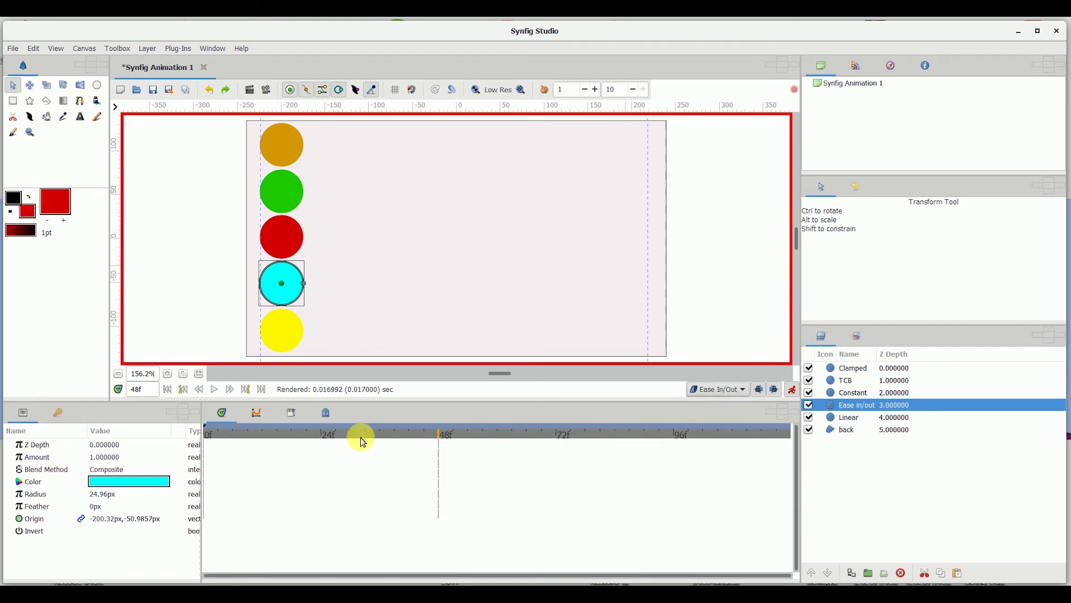
click(322, 435)
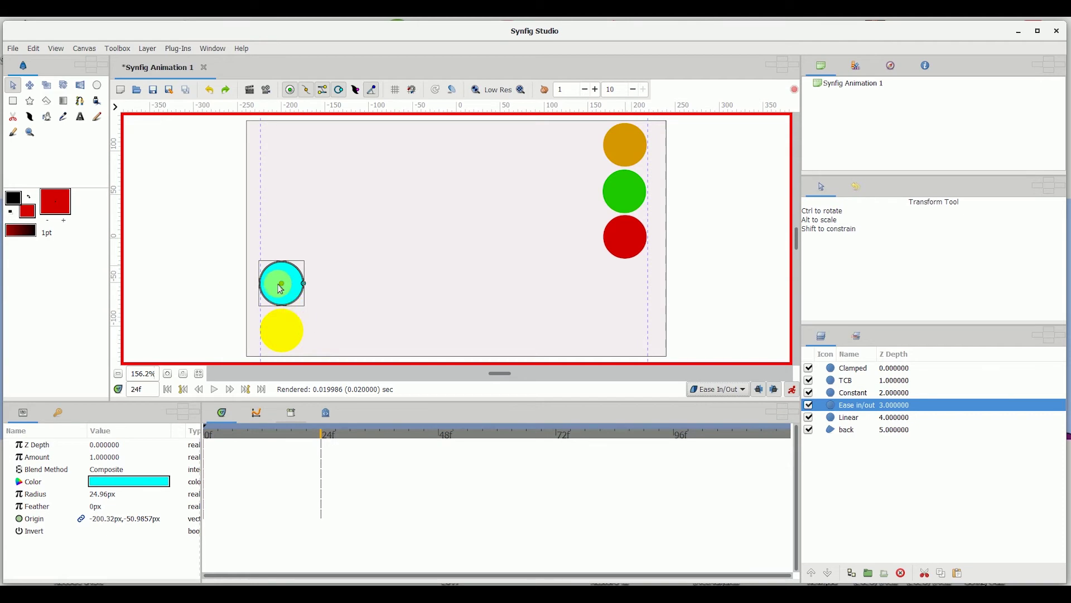
drag(283, 289, 620, 325)
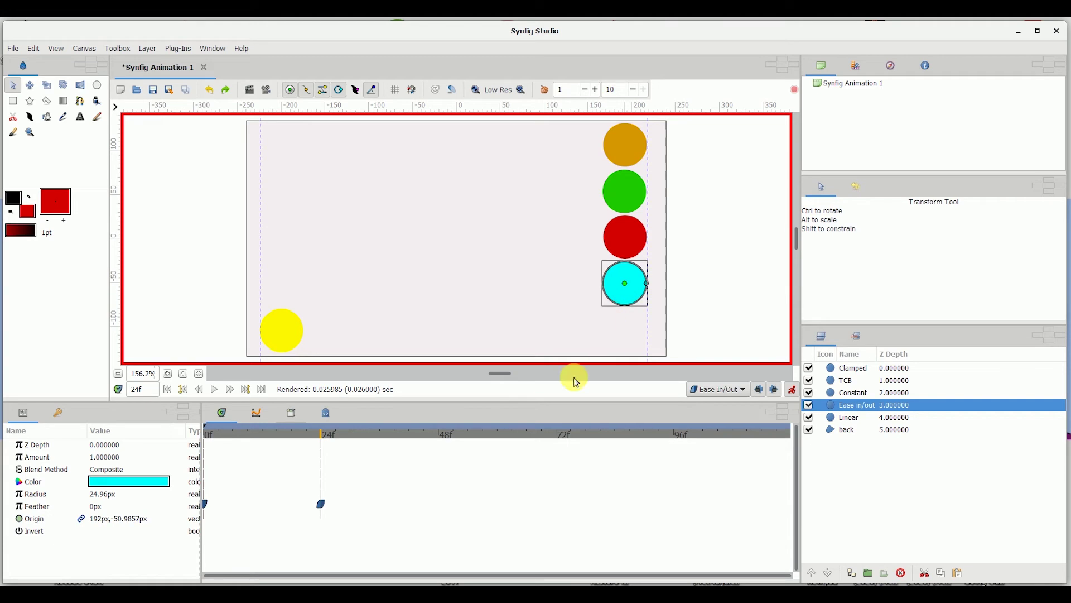
- Duplicate the cyan circle's 0f waypoint at frame 48 so it slides back left
click(440, 434)
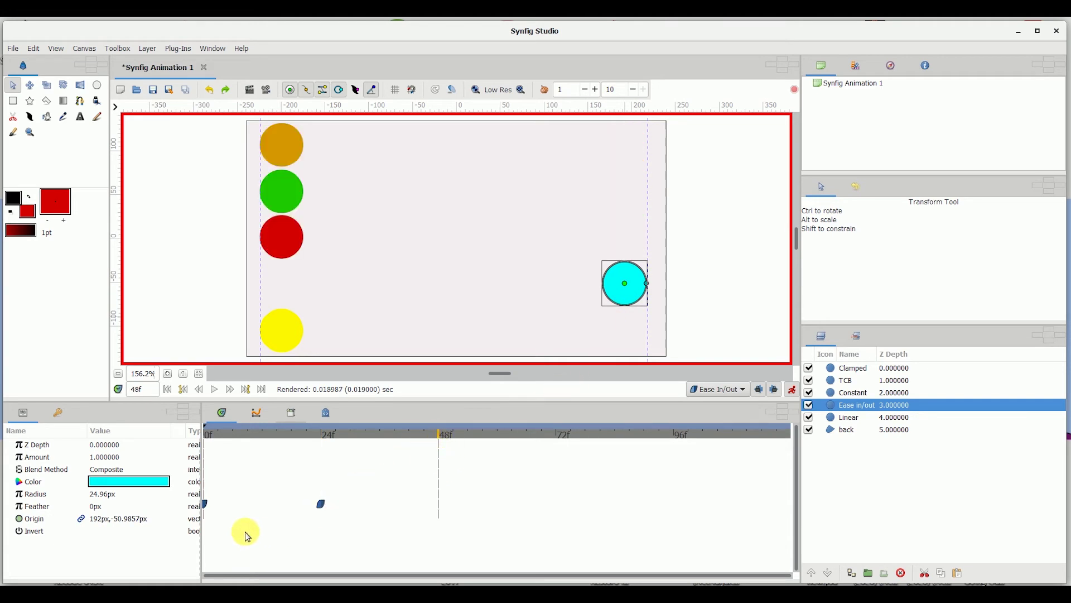
right_click(208, 505)
click(246, 434)
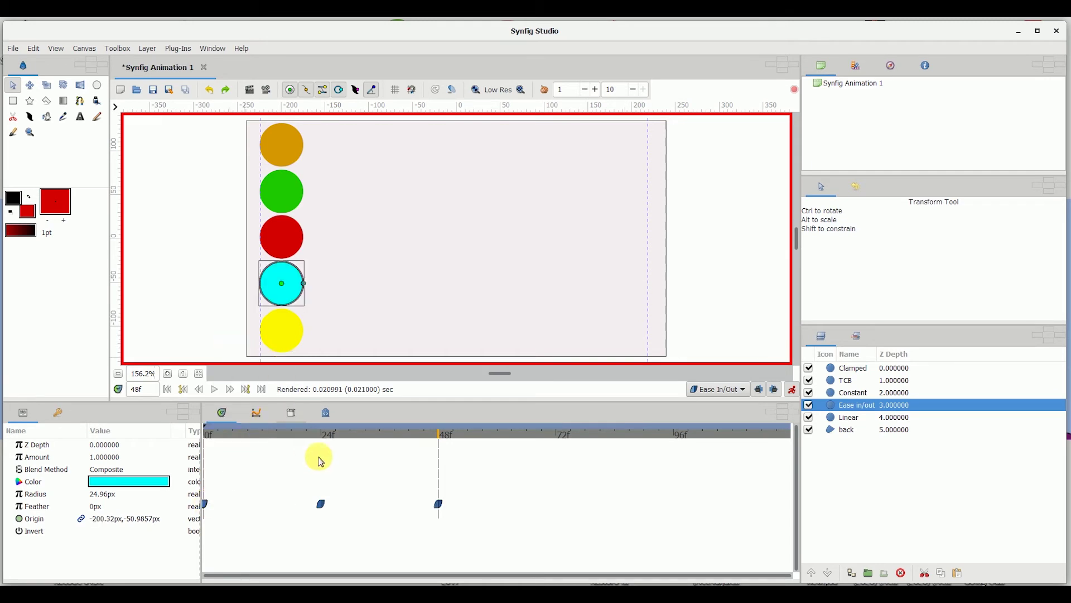
click(851, 423)
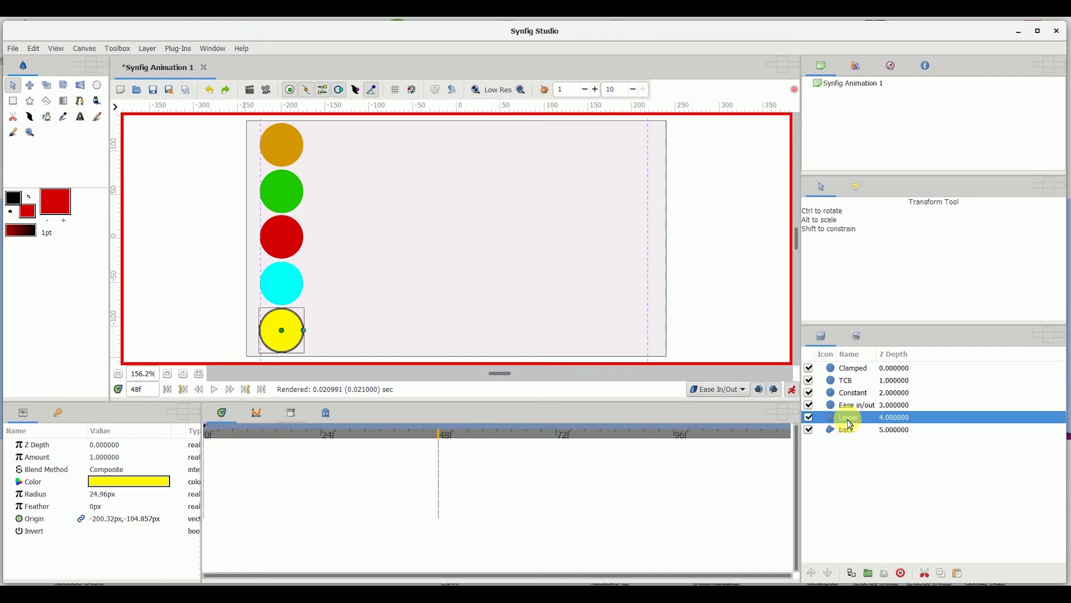
- Set Linear as the default interpolation and drag the yellow circle to the right edge at 24f
click(724, 400)
click(717, 404)
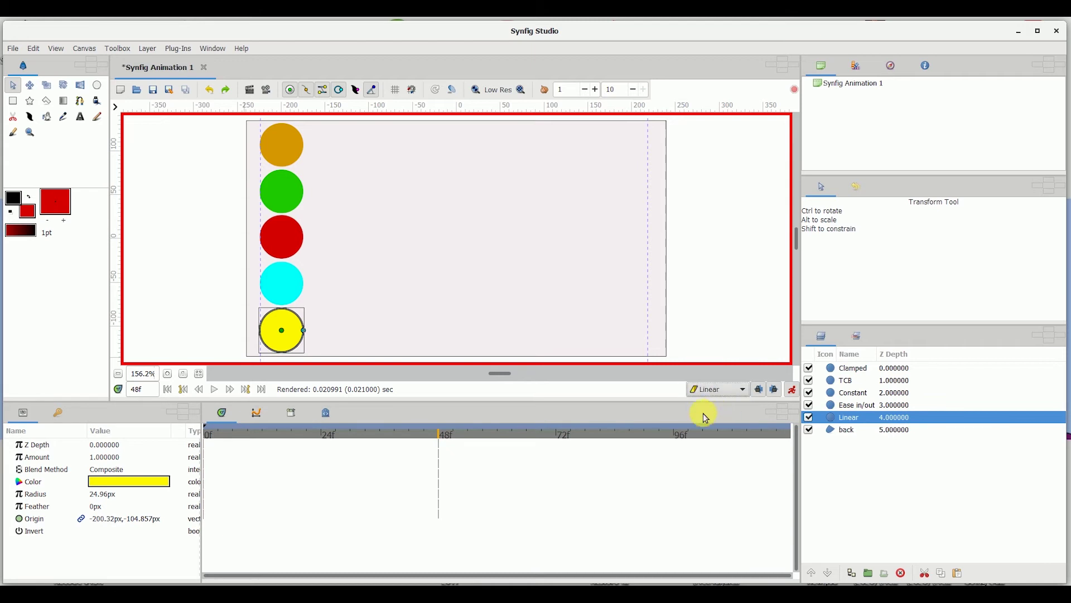
click(322, 436)
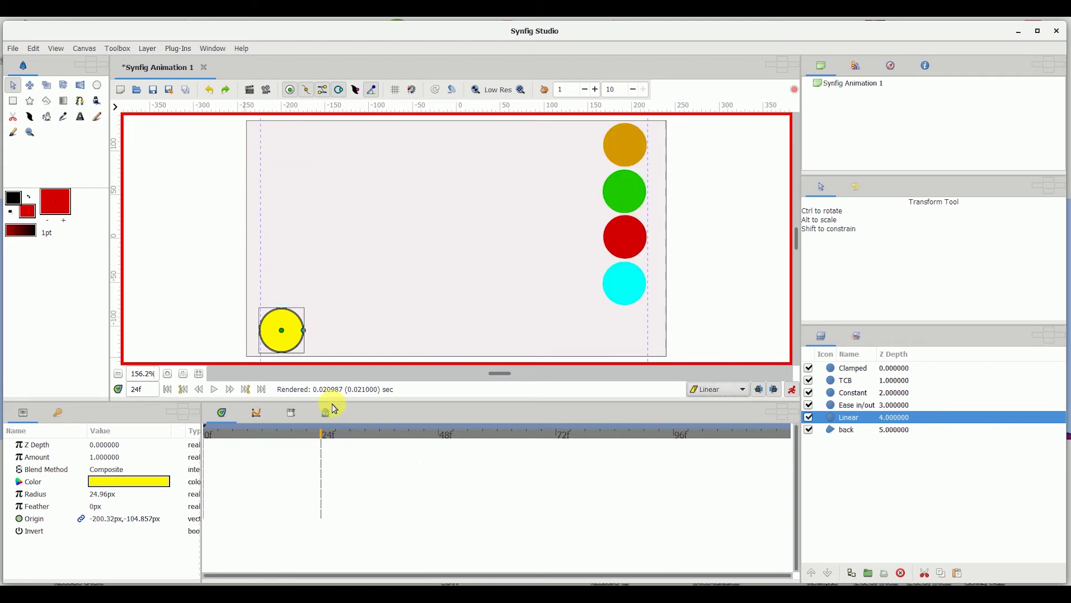
click(282, 330)
drag(296, 340, 625, 341)
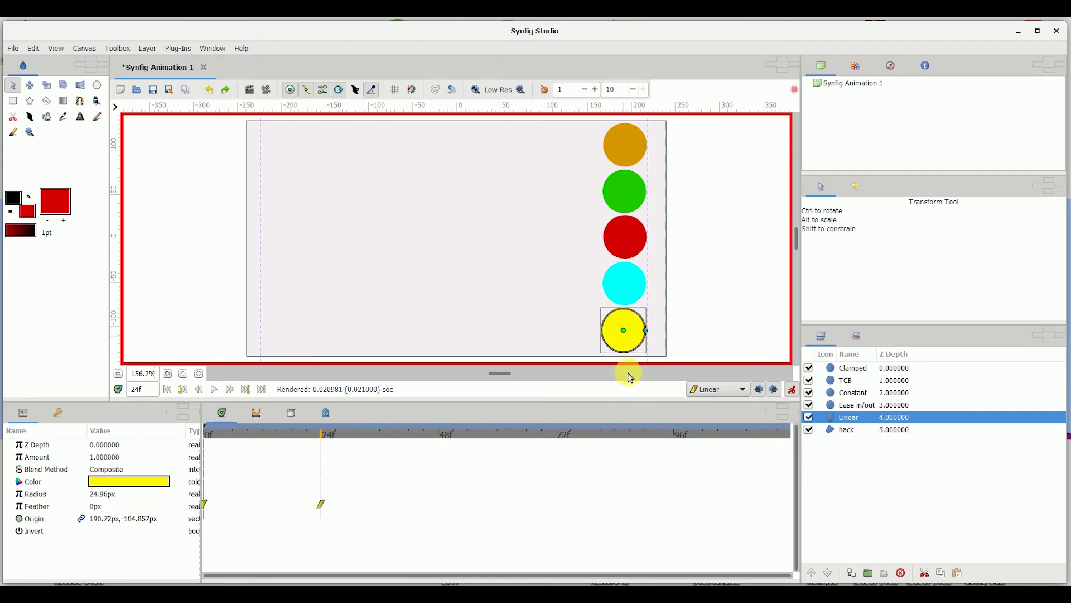
click(439, 434)
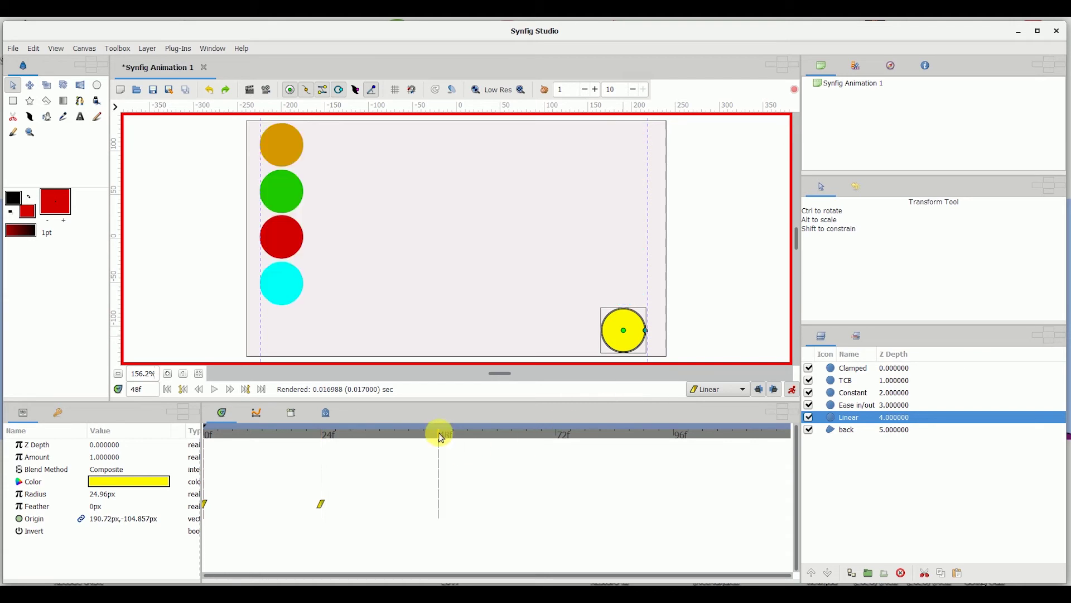
- Duplicate the yellow circle's 0f waypoint at frame 48
right_click(209, 508)
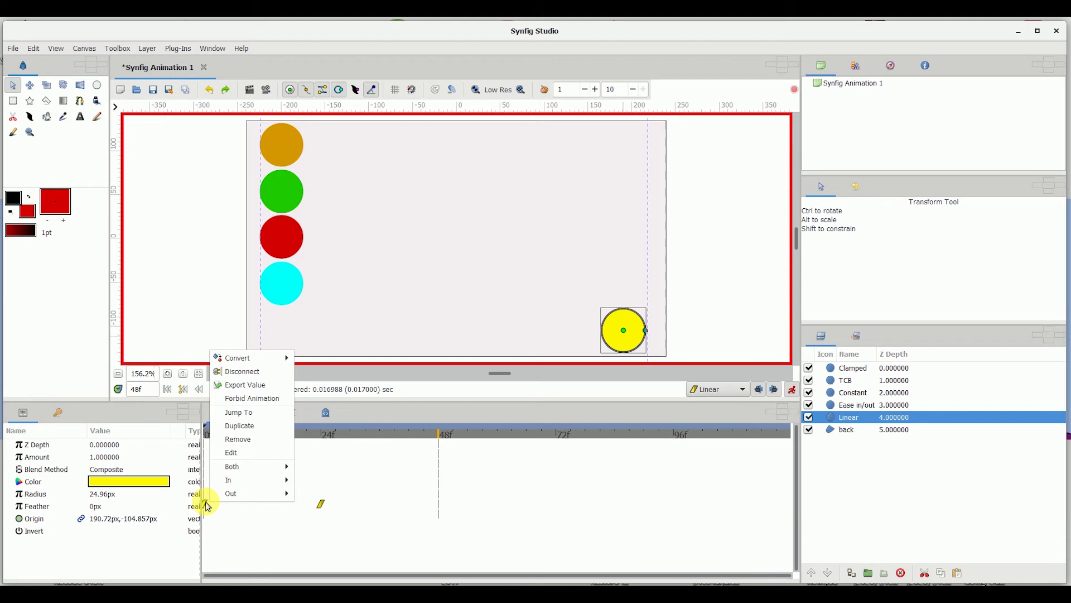
click(222, 427)
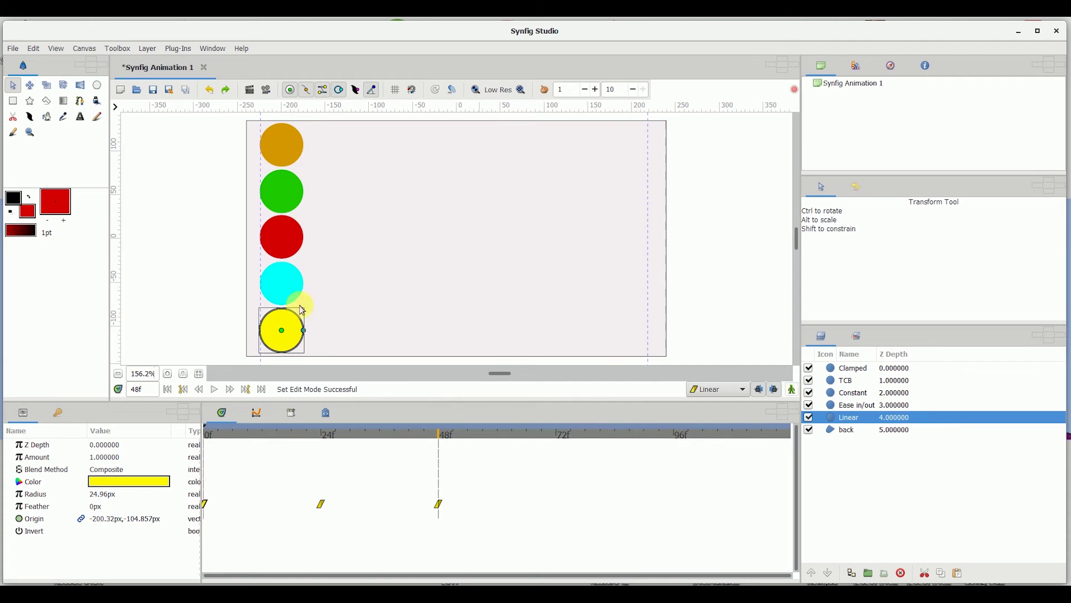
- Render a preview of frames 0f to 48f, move the preview window up-left, and play it
click(266, 90)
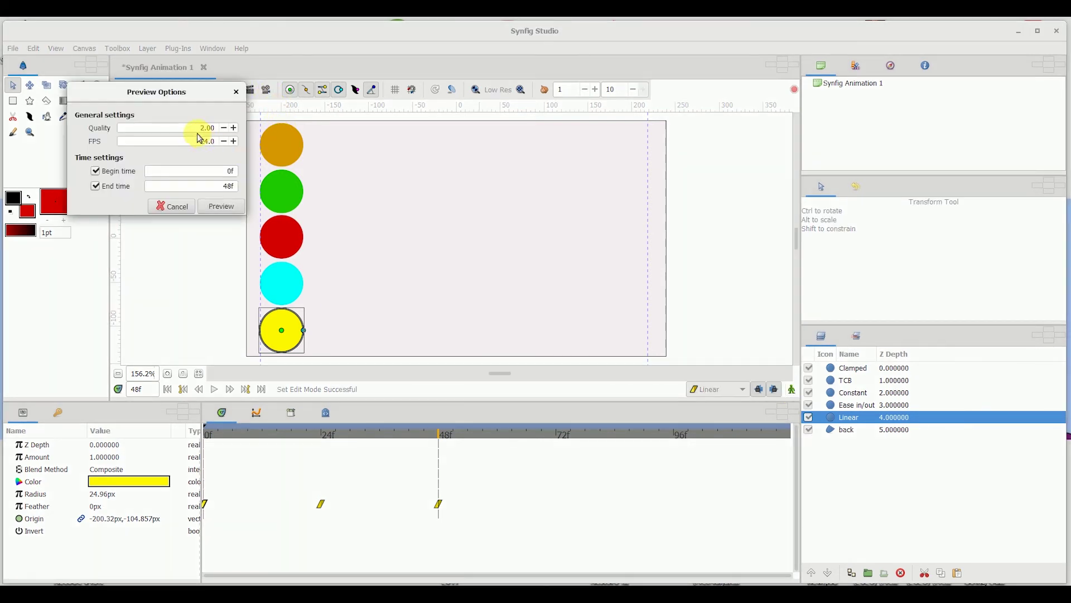
click(222, 207)
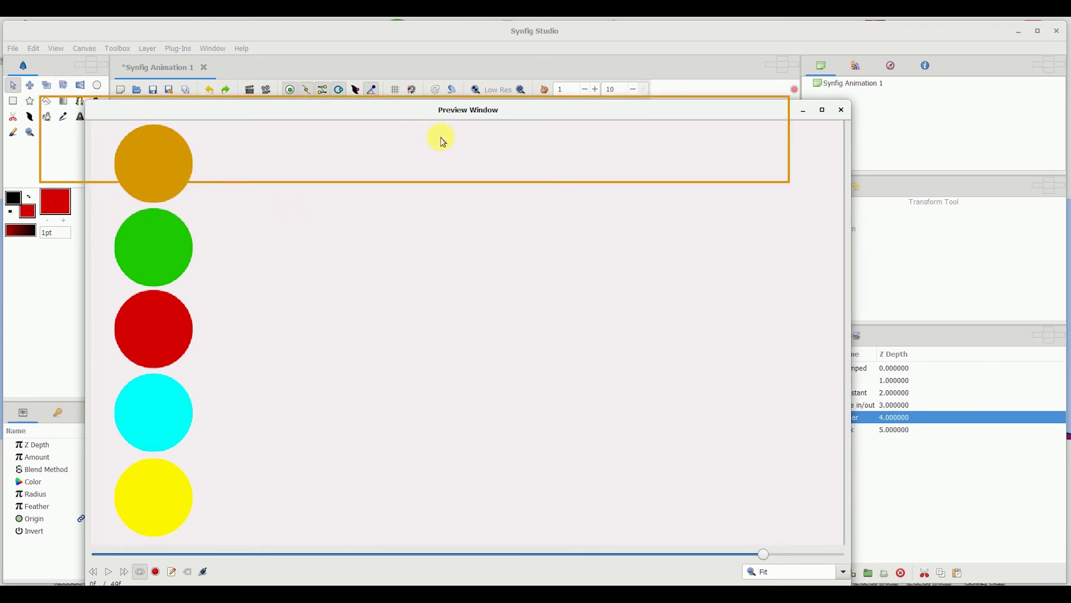
drag(455, 119, 406, 94)
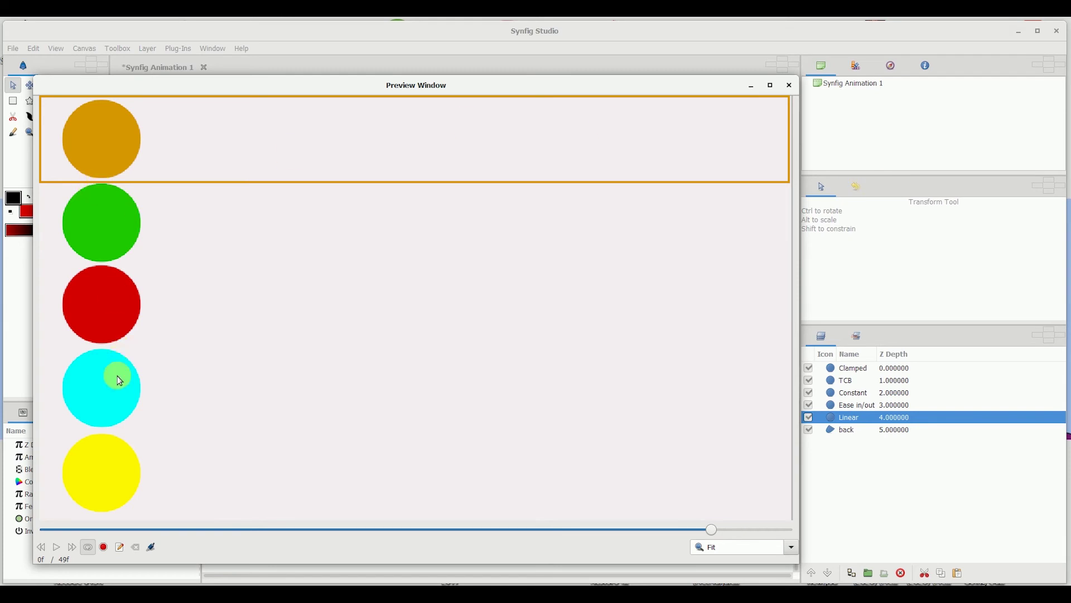
click(56, 548)
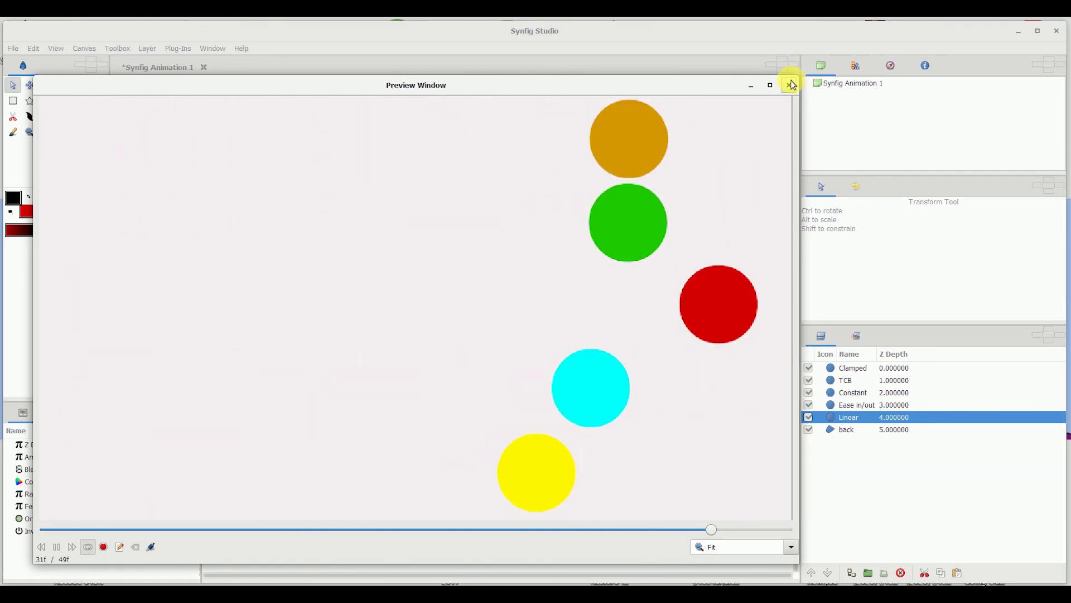
- Close the preview and give the orange Clamped circle's 24f waypoint Constant incoming interpolation
click(792, 85)
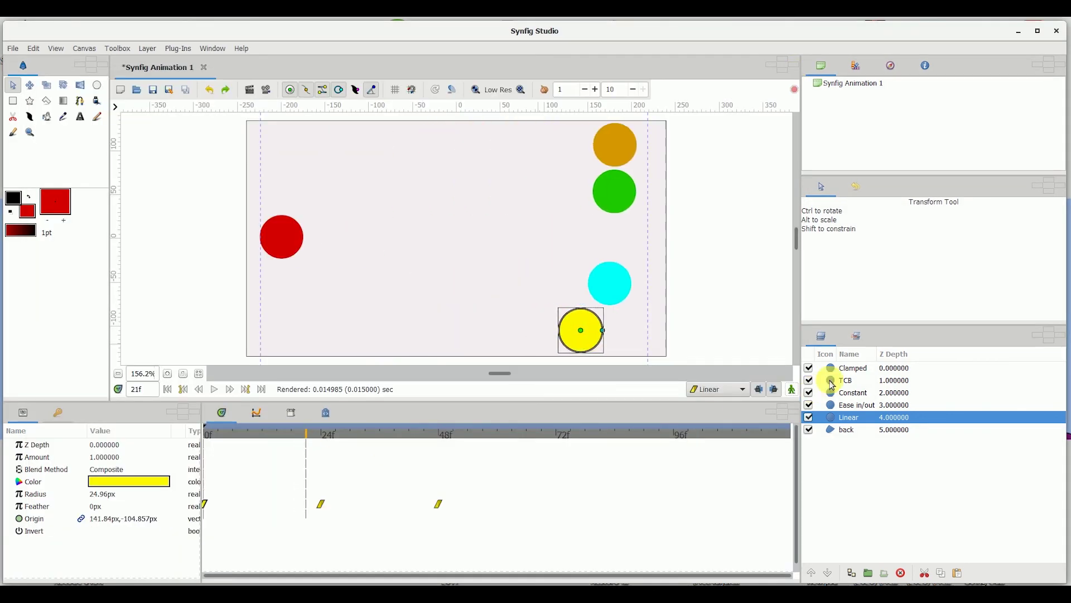
click(847, 369)
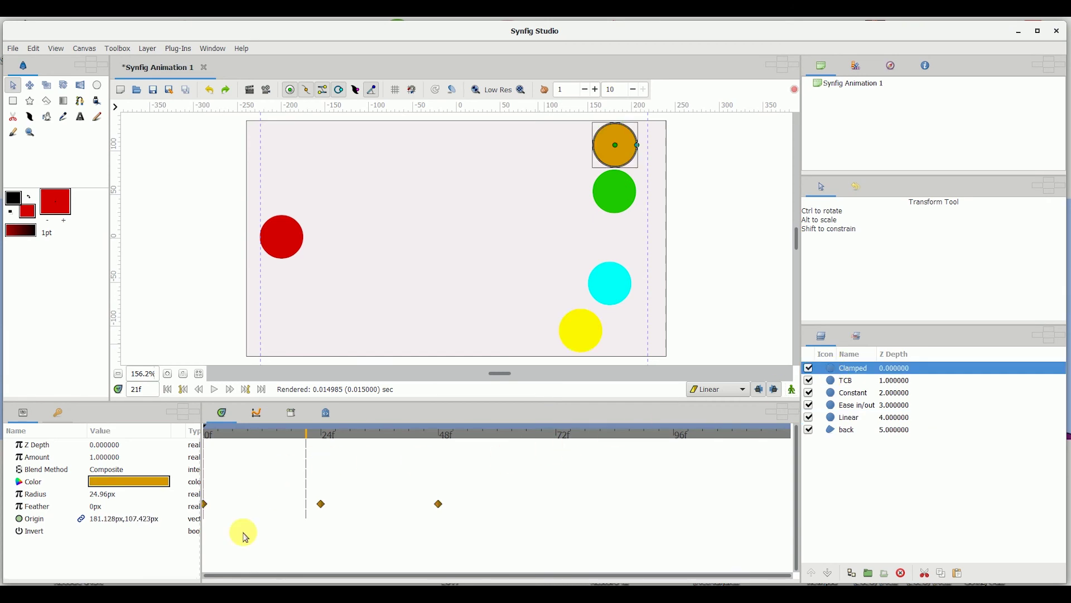
drag(243, 444, 207, 432)
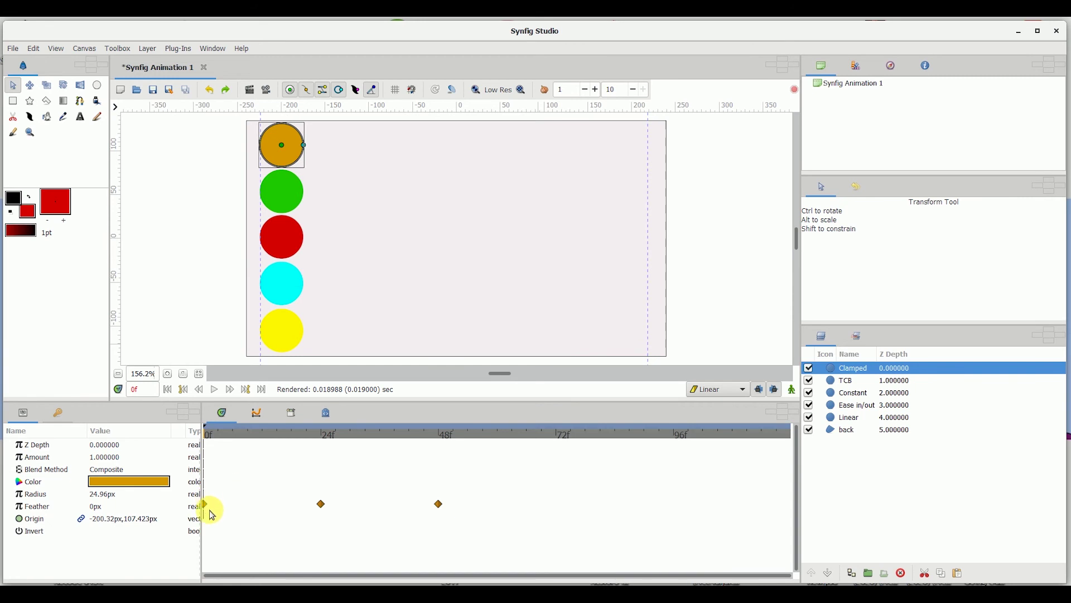
right_click(322, 507)
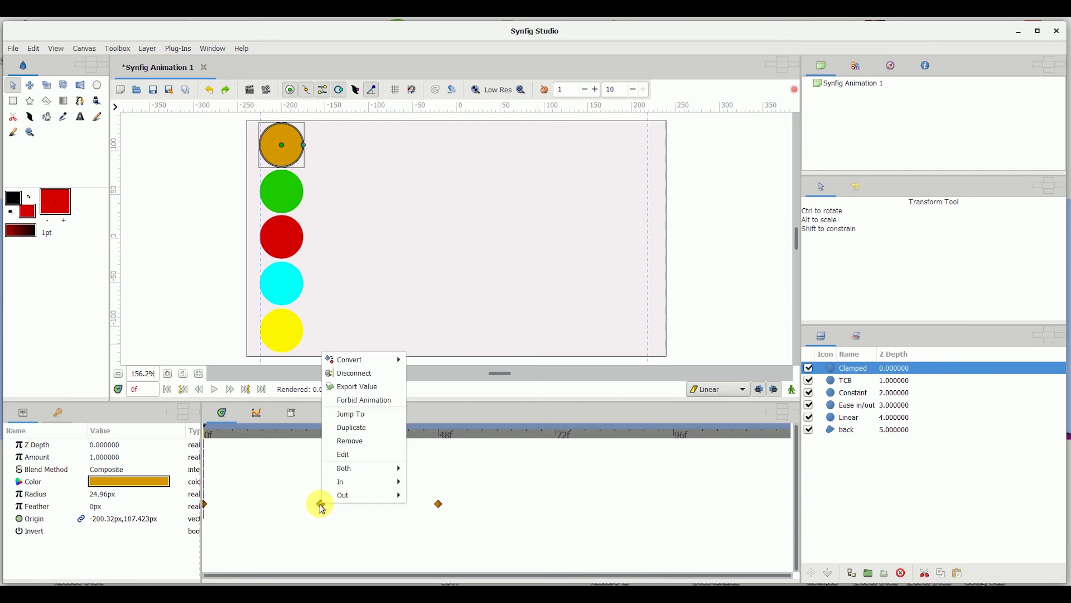
mouse_move(370, 481)
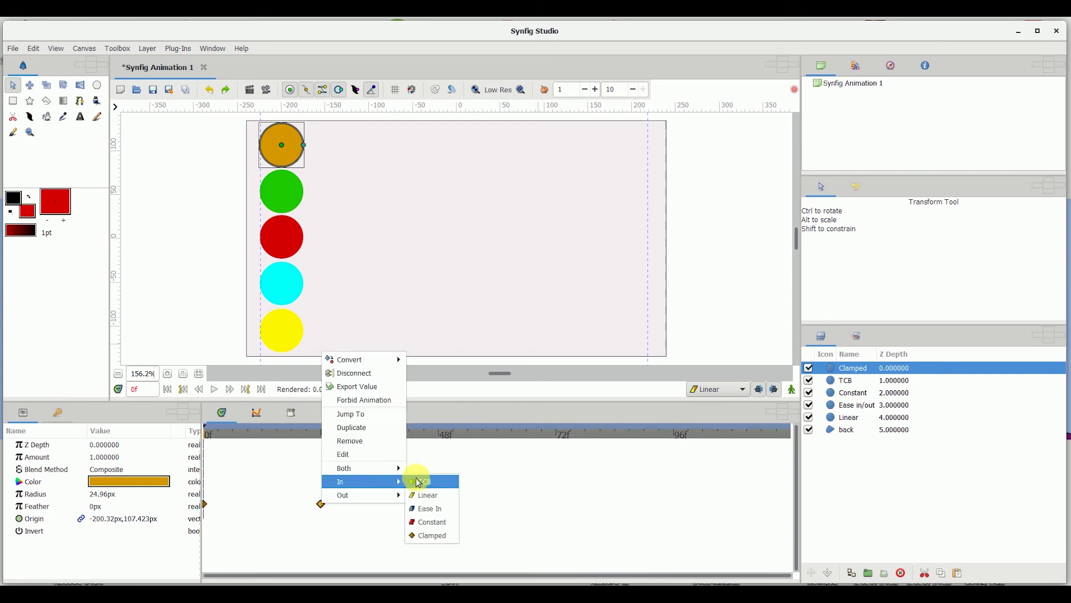
click(428, 527)
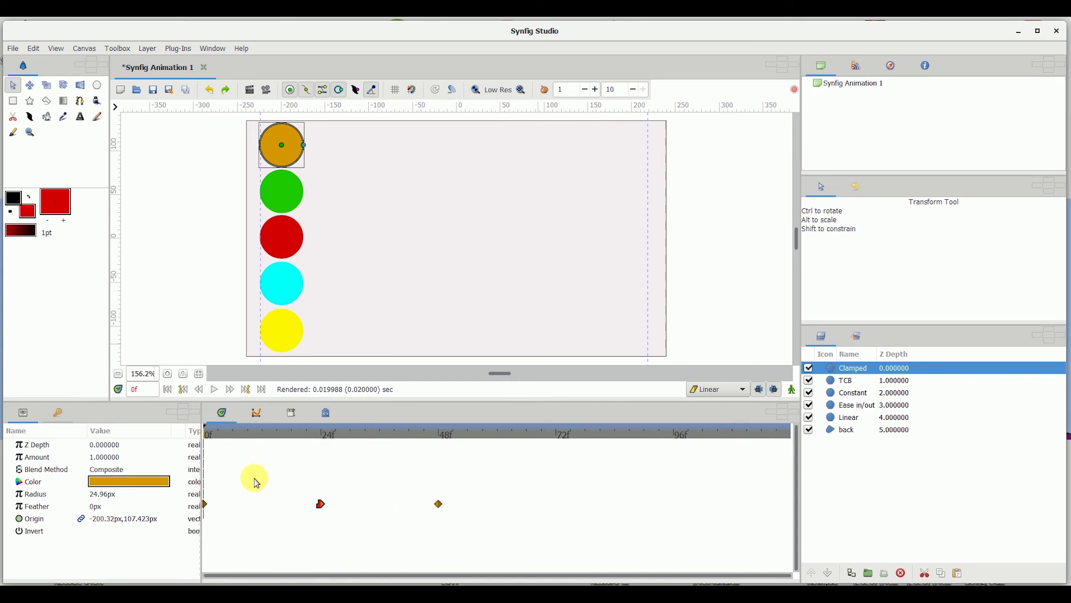
- Scrub the timeline from frame 0 through 24 to 48 to check the circles' motion
drag(209, 438, 292, 444)
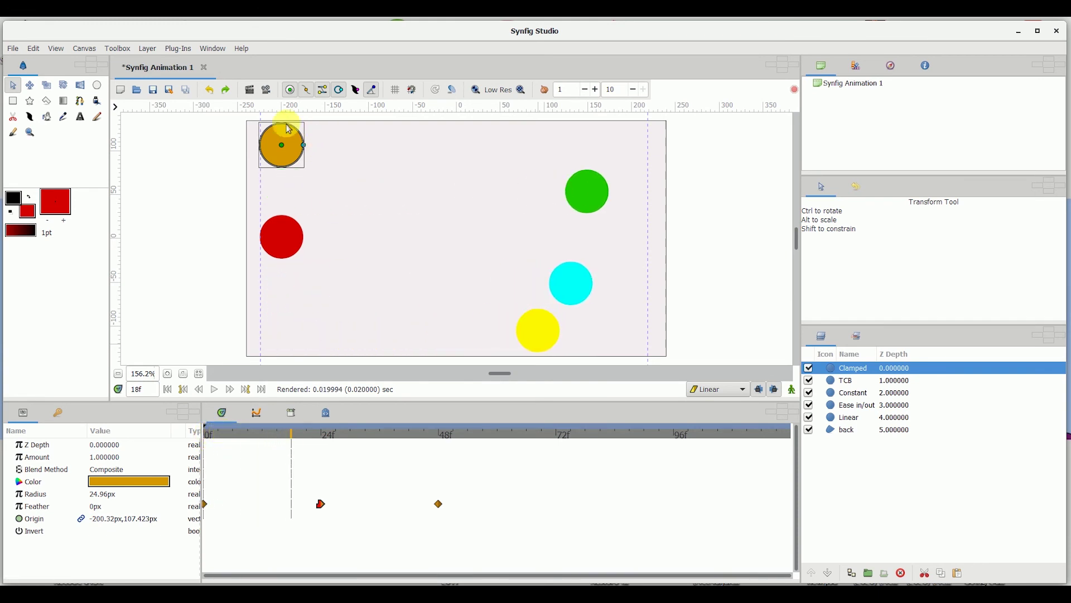
drag(296, 435, 318, 442)
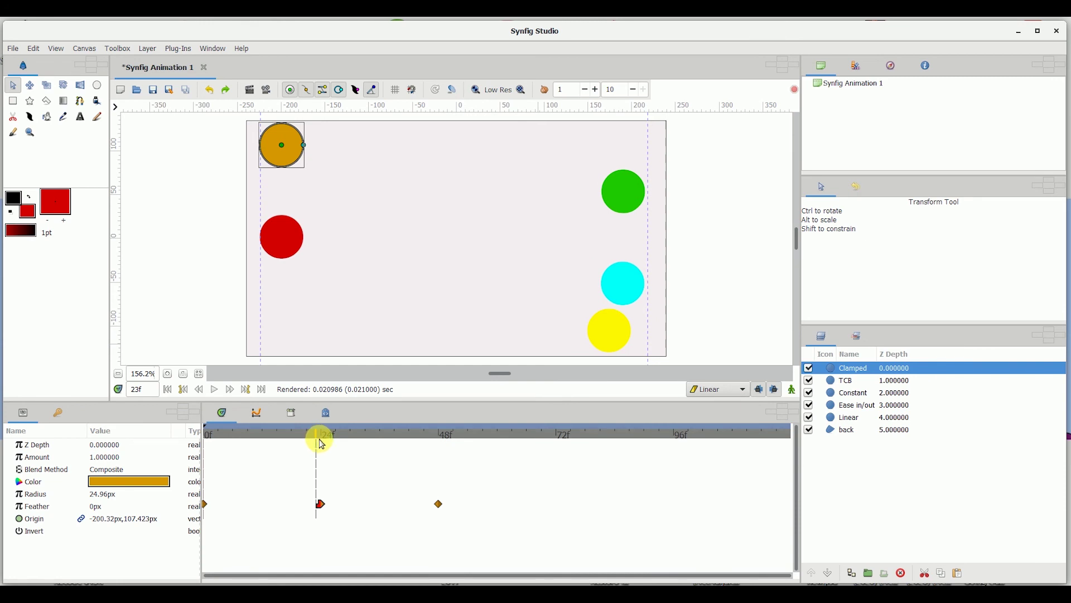
drag(322, 444, 322, 445)
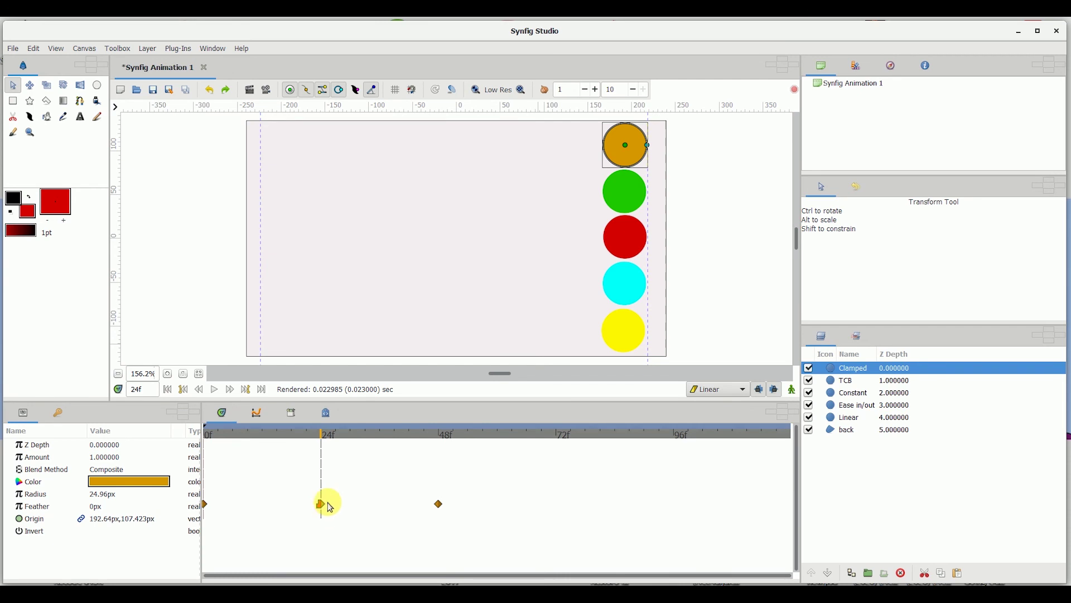
click(337, 435)
drag(341, 443, 440, 459)
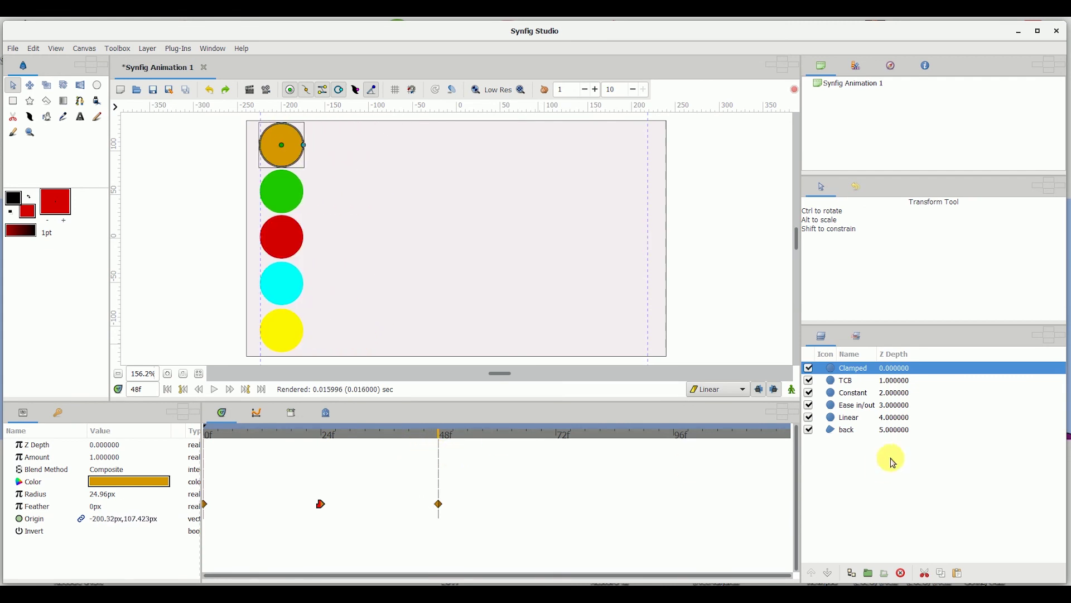
- Set the red Constant circle's 24f waypoint to Clamped on both sides
click(850, 384)
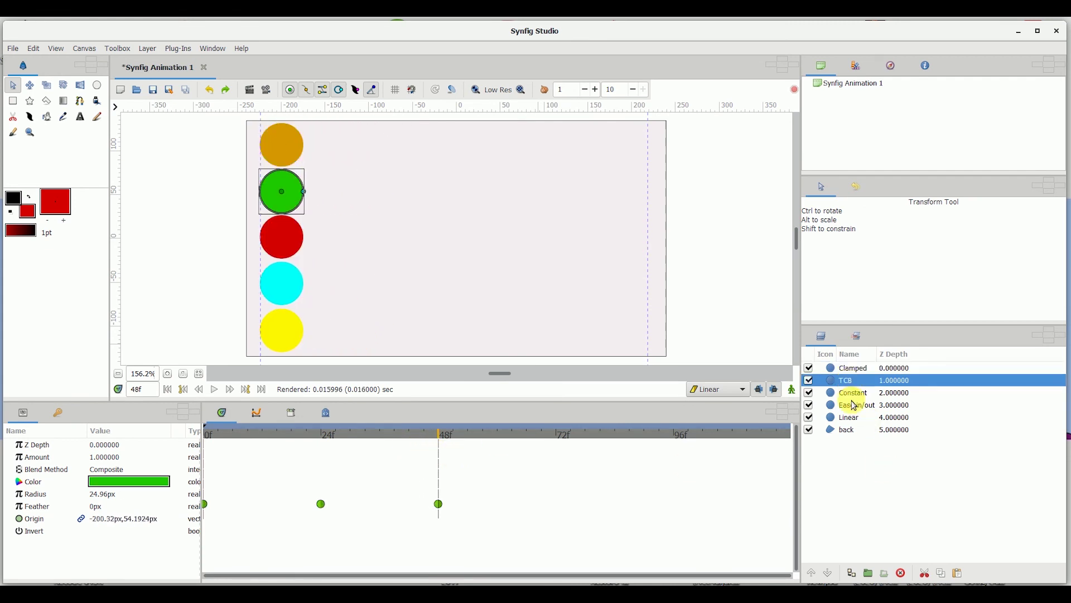
click(852, 397)
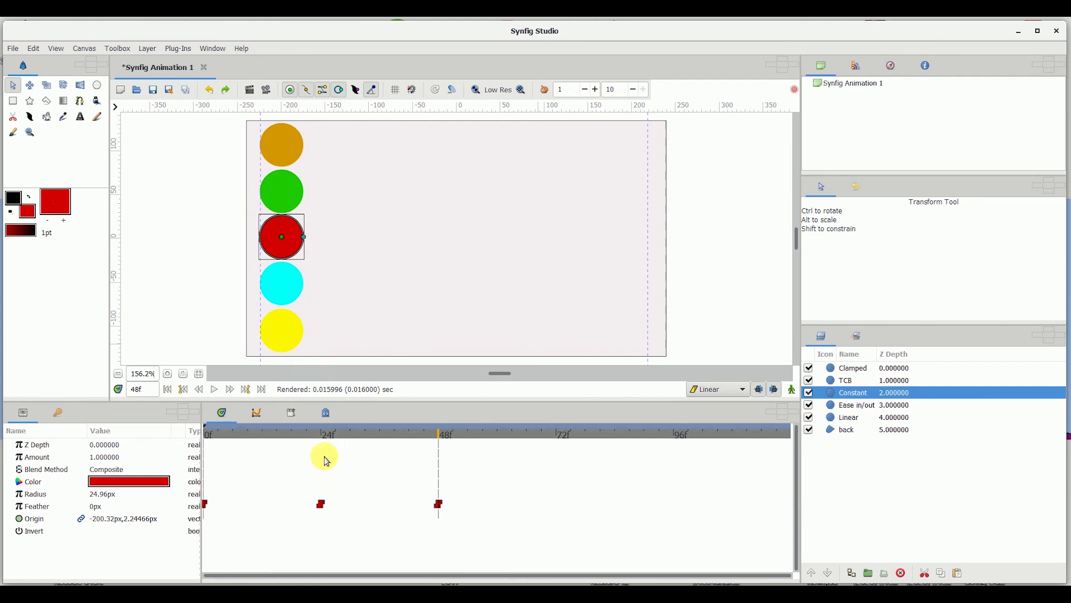
click(321, 433)
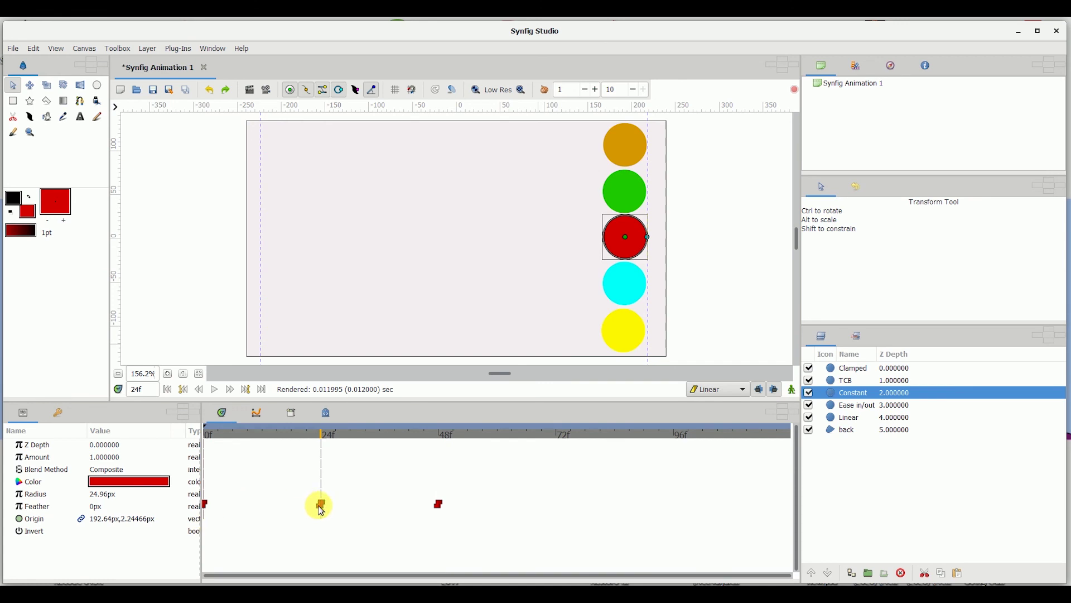
right_click(322, 508)
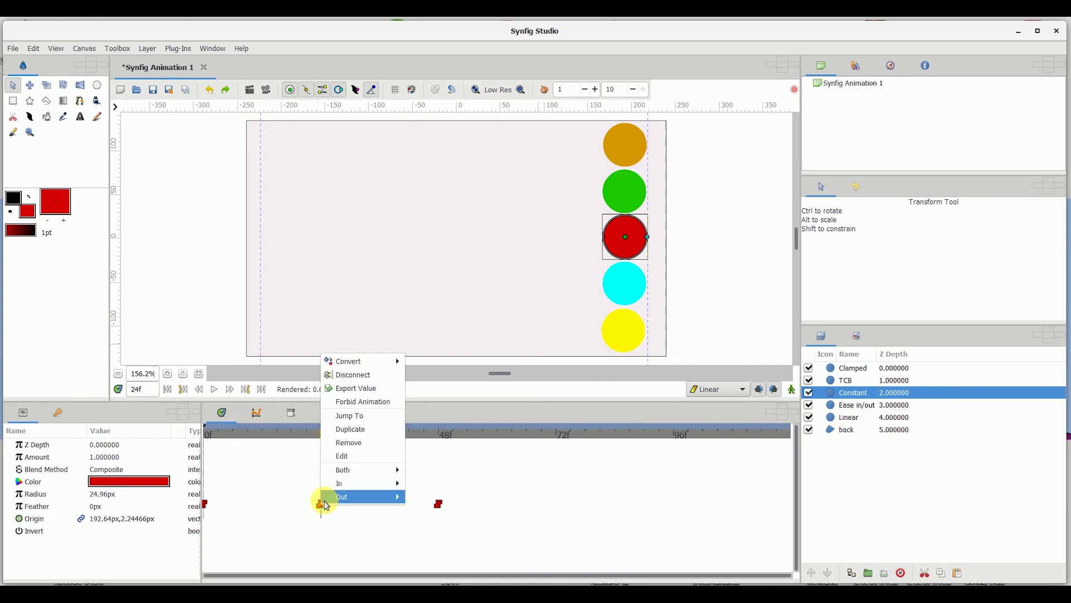
mouse_move(351, 478)
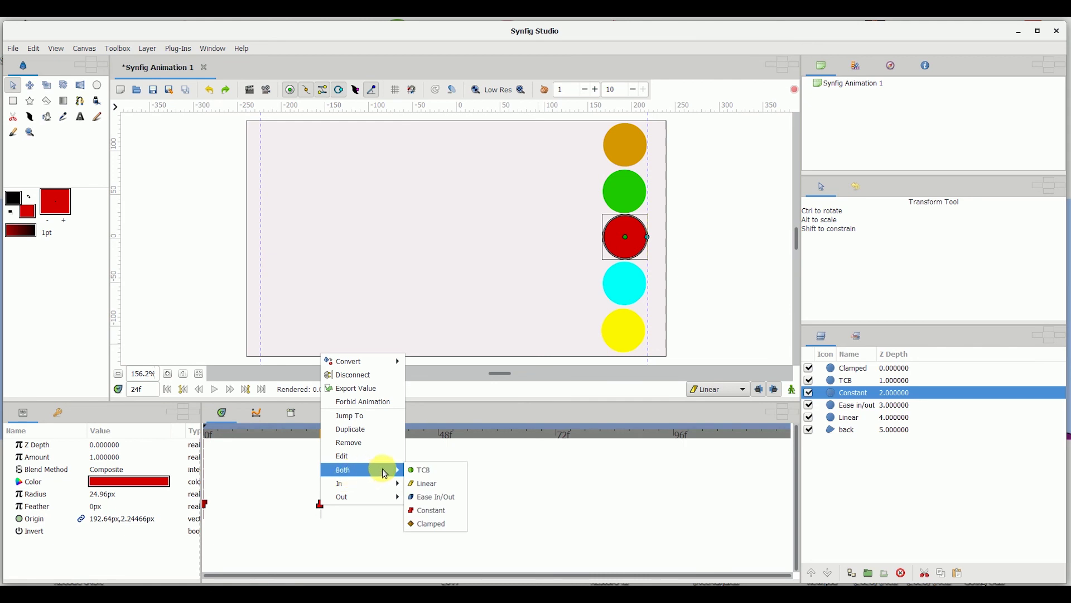
mouse_move(389, 495)
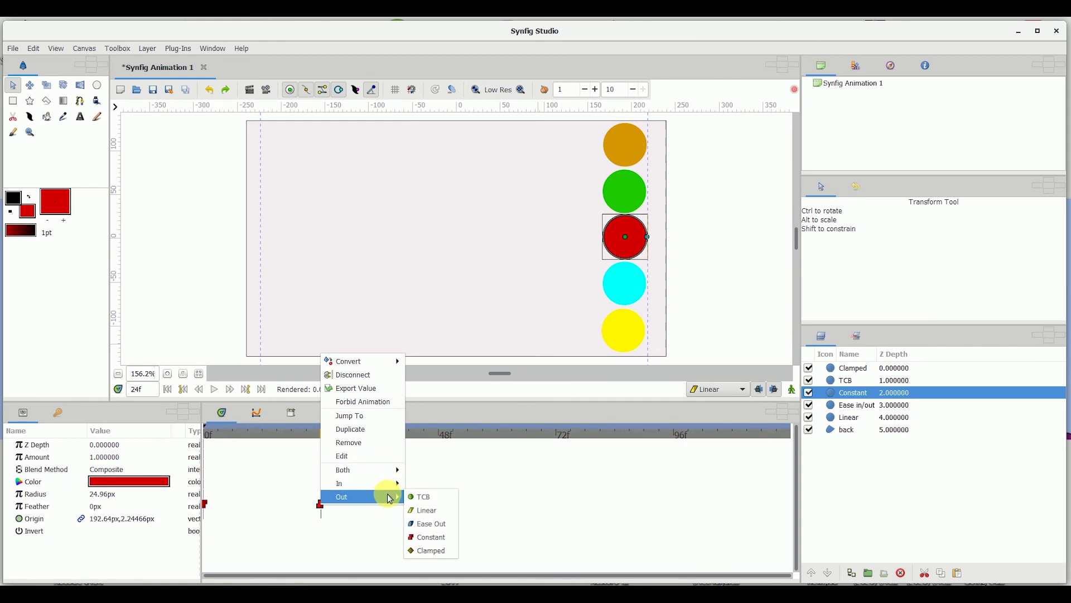
mouse_move(390, 477)
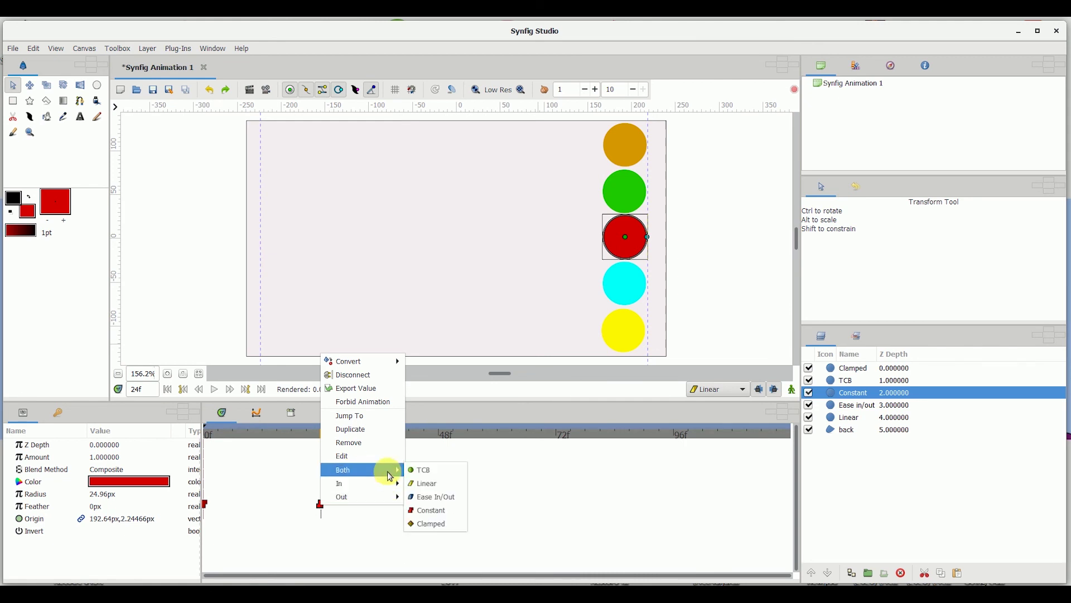
click(431, 524)
drag(273, 437, 322, 439)
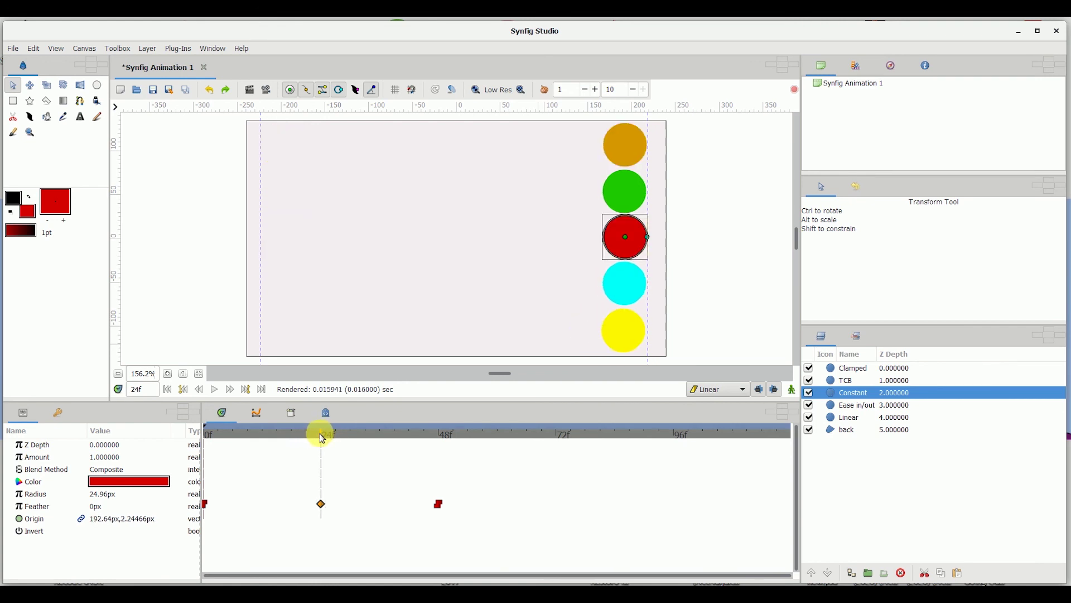
- Make the red circle's 0f waypoint outgoing interpolation Clamped and scrub to preview its motion
right_click(211, 504)
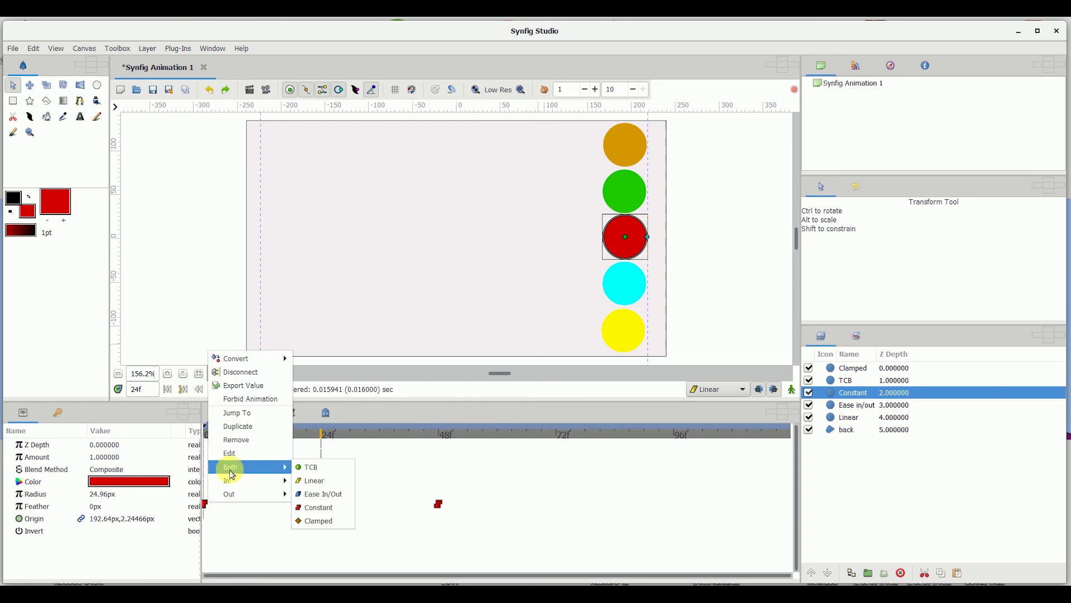
mouse_move(262, 503)
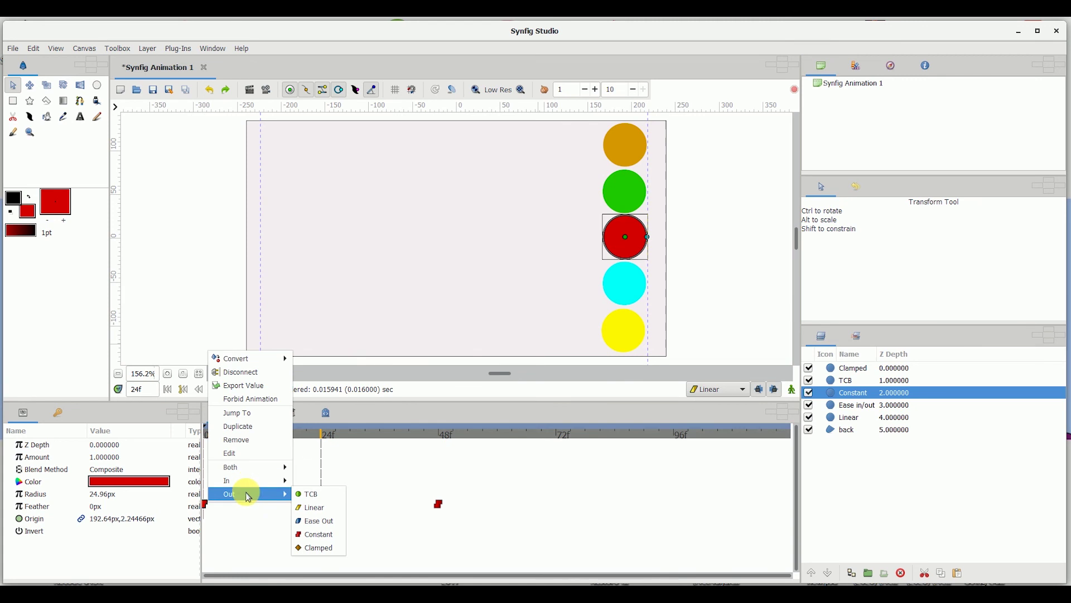
click(315, 548)
drag(214, 439, 439, 440)
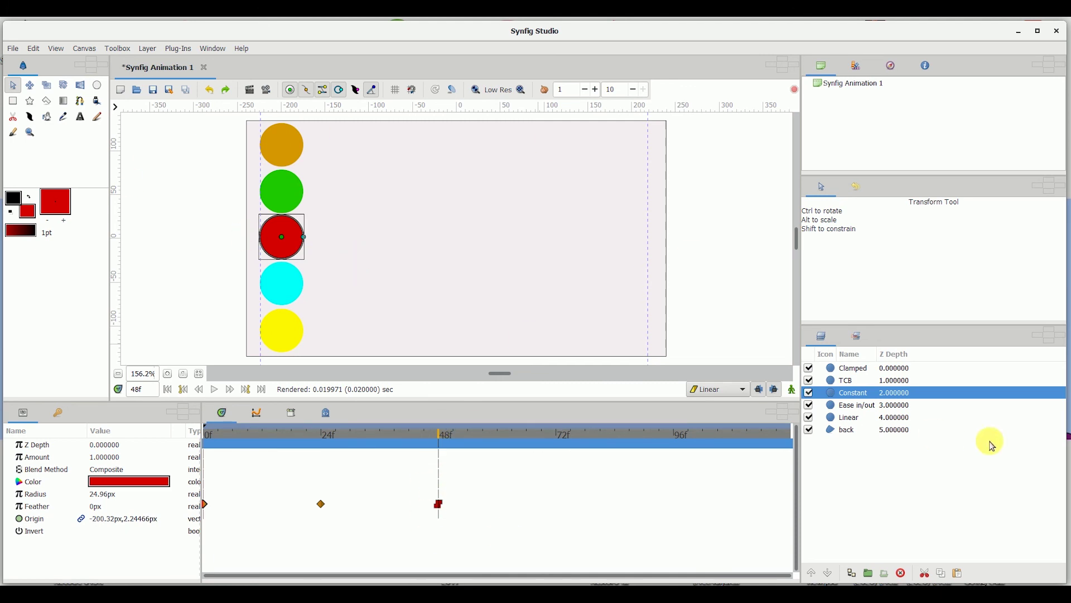
- Set the cyan Ease in/out circle's 24f waypoint to In: Linear, keeping its Out interpolation unchanged
click(849, 405)
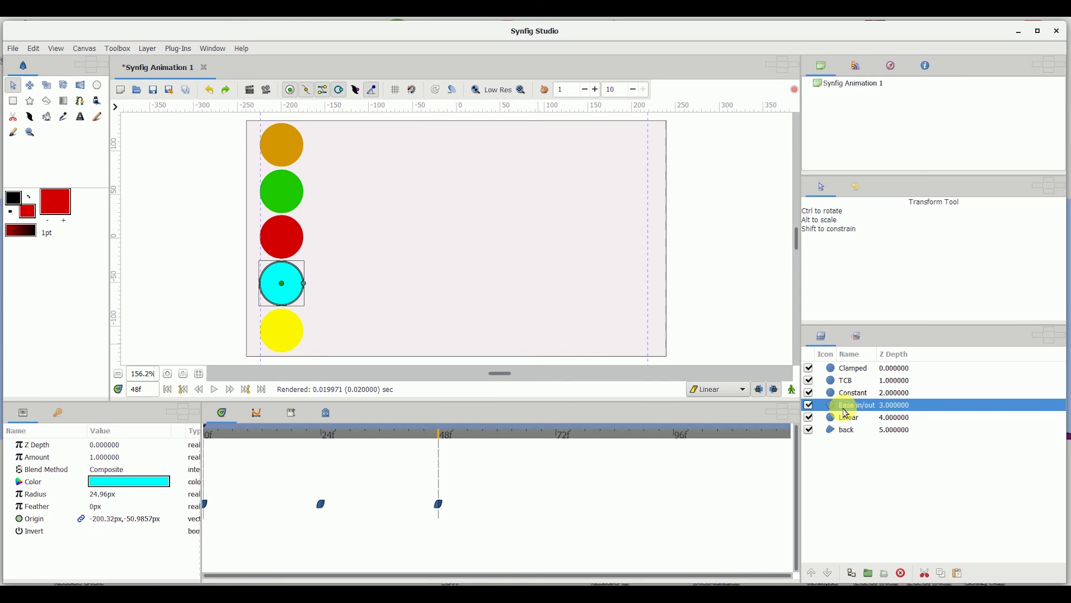
drag(212, 439, 328, 502)
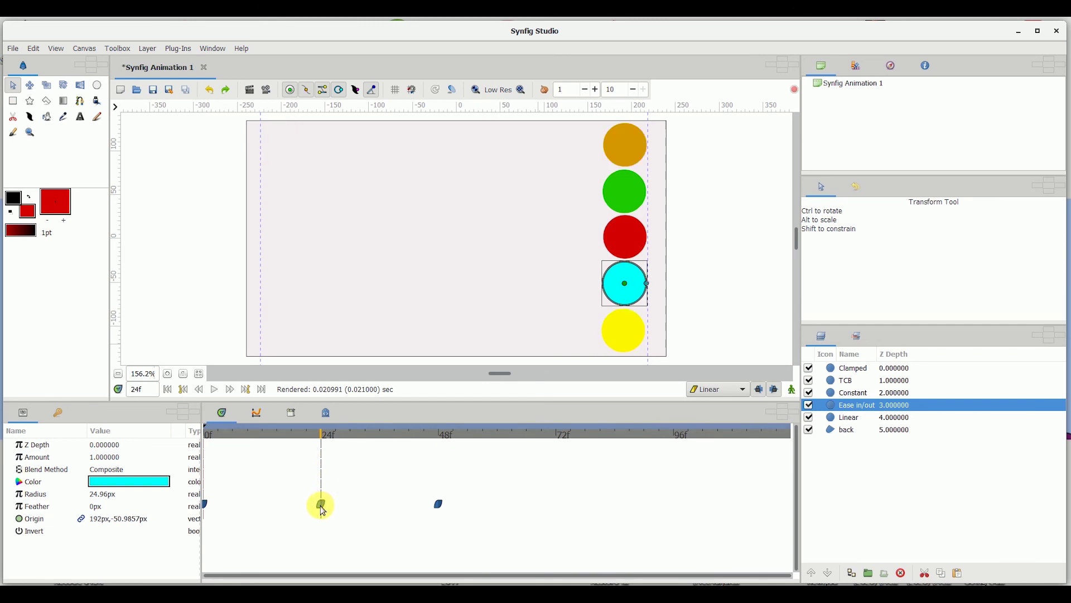
right_click(322, 506)
mouse_move(342, 484)
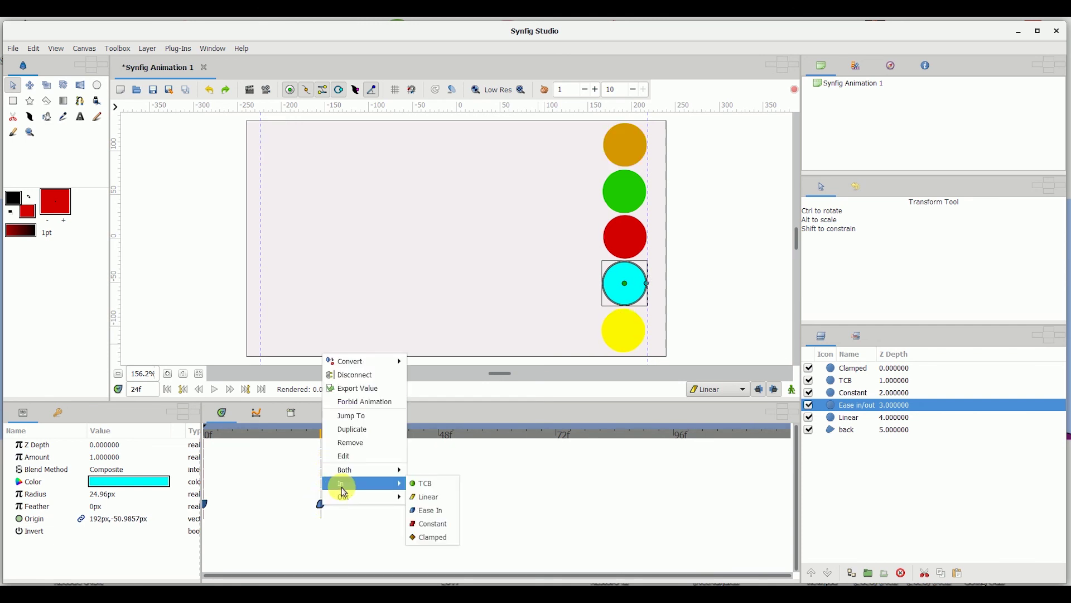
click(424, 497)
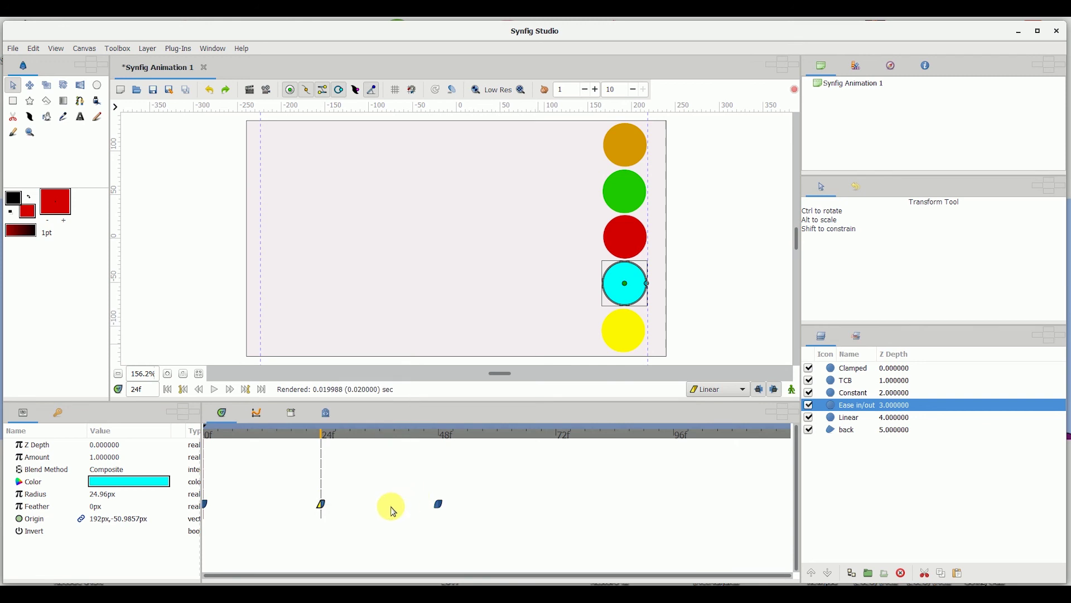
mouse_move(317, 439)
mouse_down()
mouse_move(202, 434)
mouse_move(283, 444)
mouse_move(209, 463)
mouse_move(293, 451)
mouse_move(323, 458)
mouse_up()
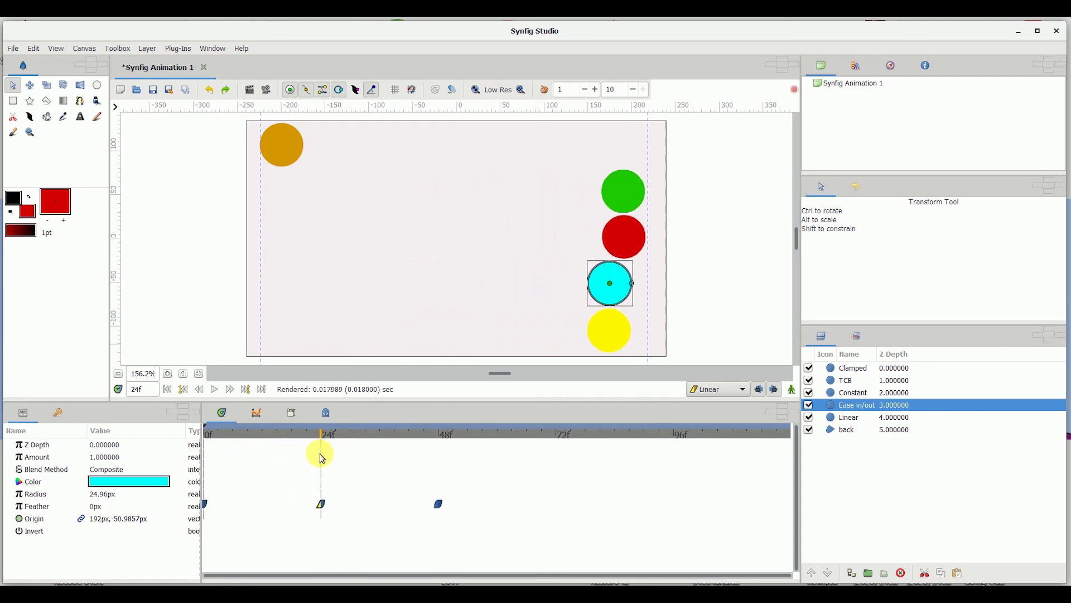